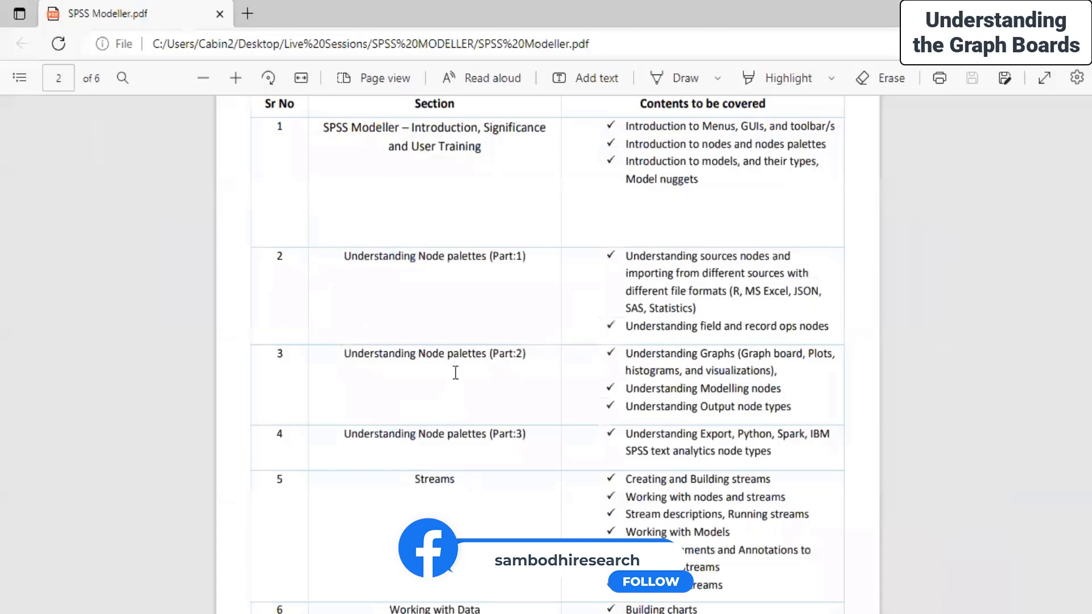
Step: Launch IBM SPSS Modeler Subscription and log in to IBM with the IBMid and account password
{"action": "key", "text": "super+s"}
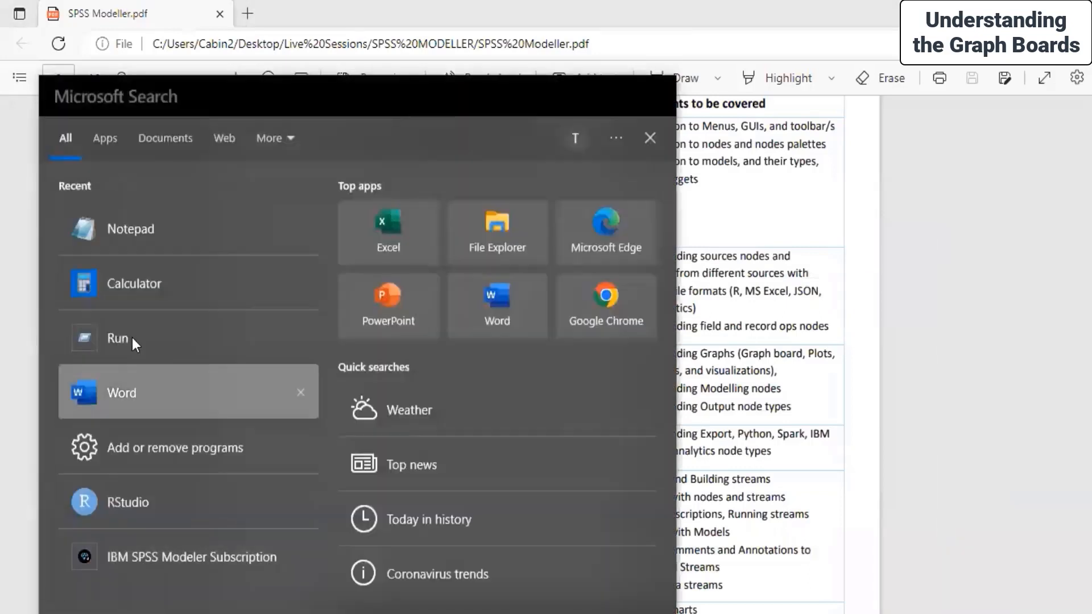
{"action": "left_click", "coordinate": [143, 559]}
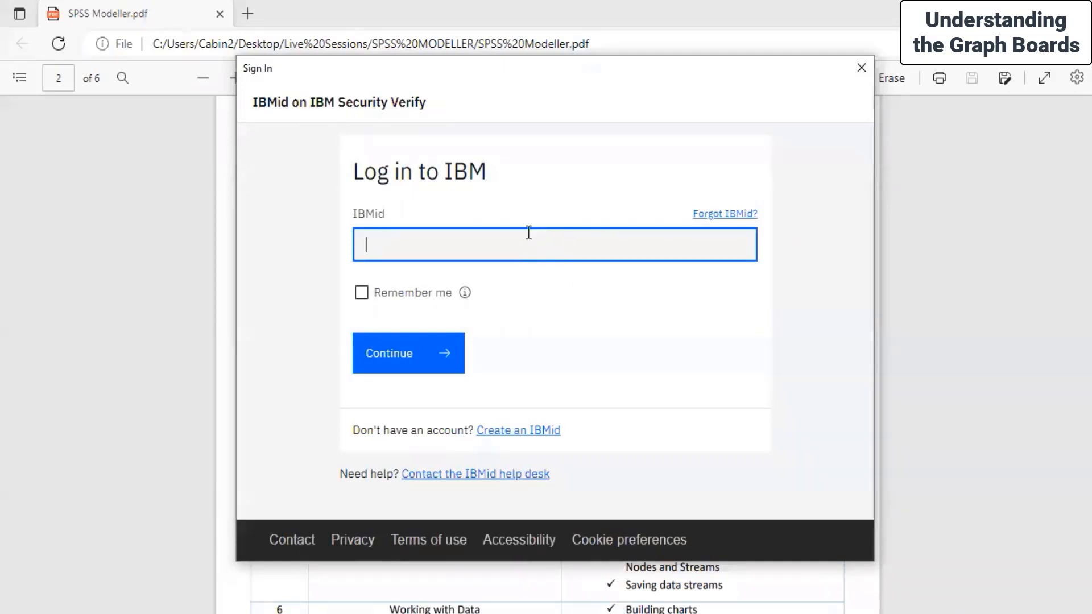
{"action": "type", "text": "****"}
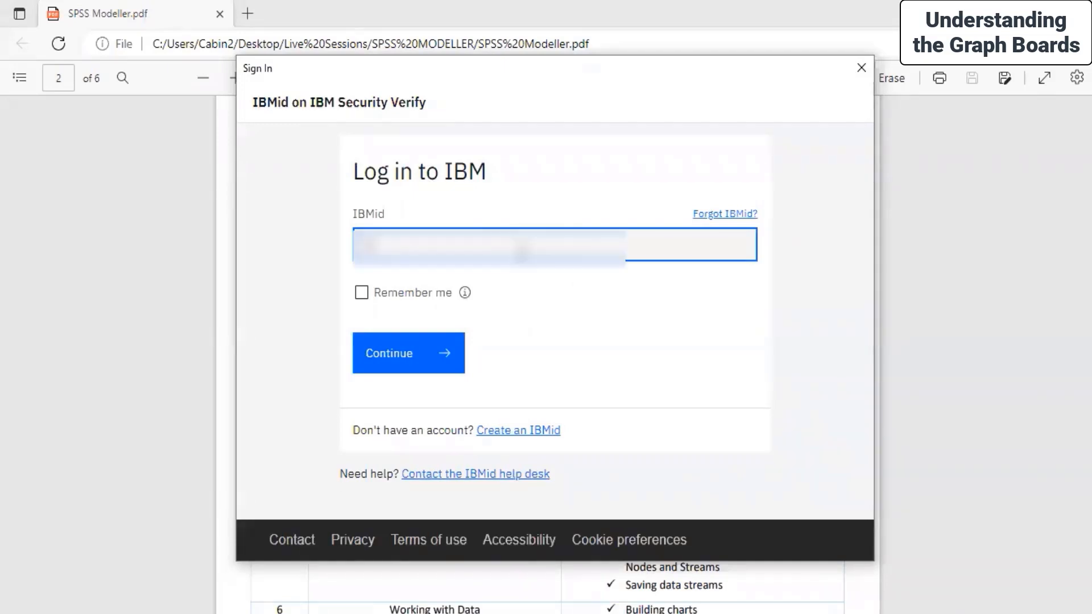
{"action": "type", "text": "********"}
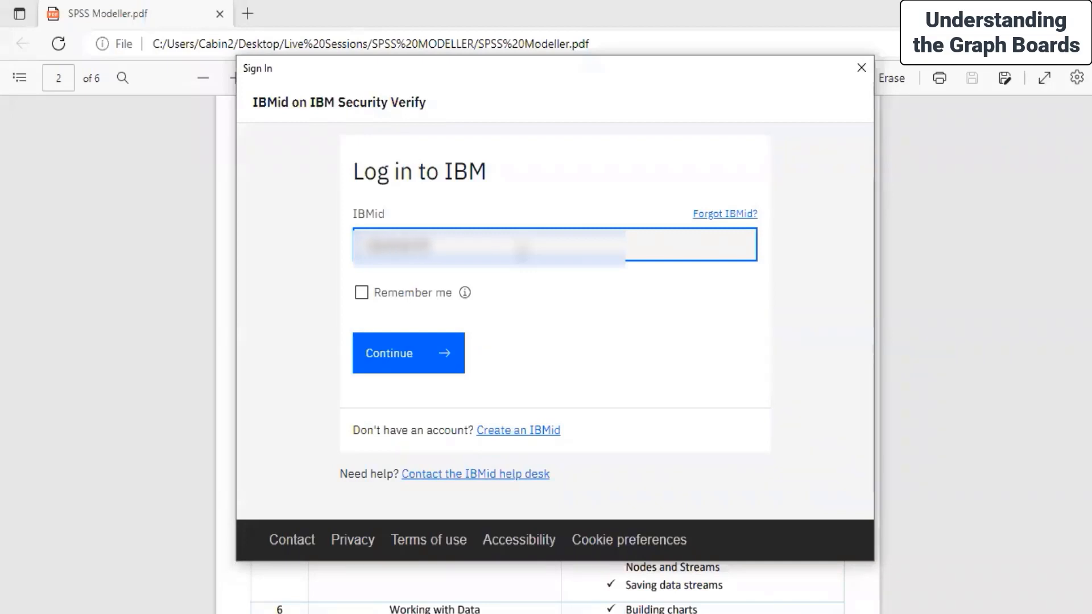
{"action": "type", "text": "******"}
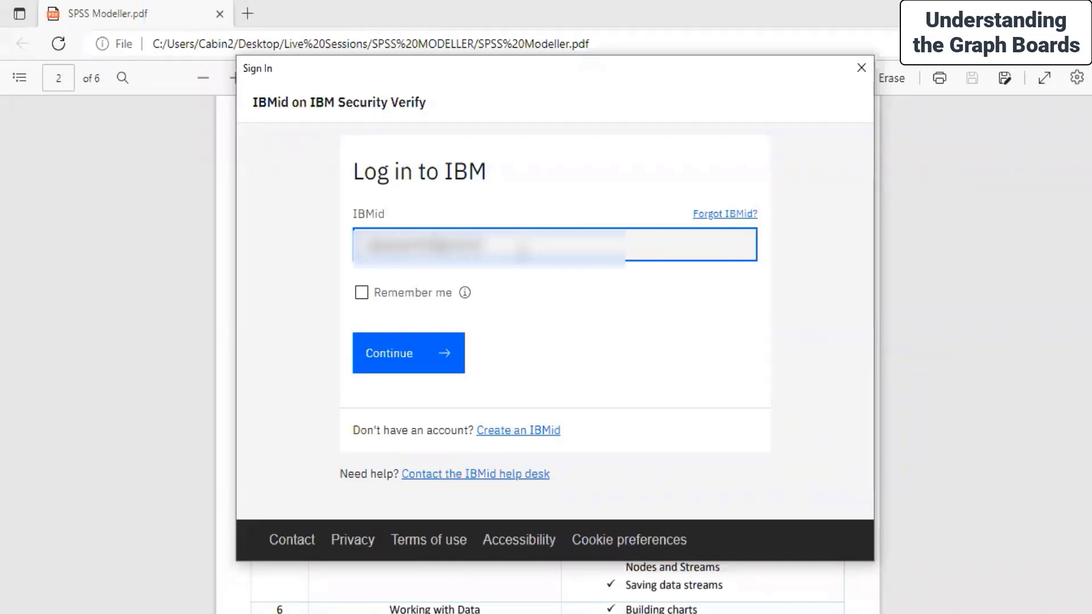
{"action": "key", "text": "Return"}
{"action": "type", "text": "********"}
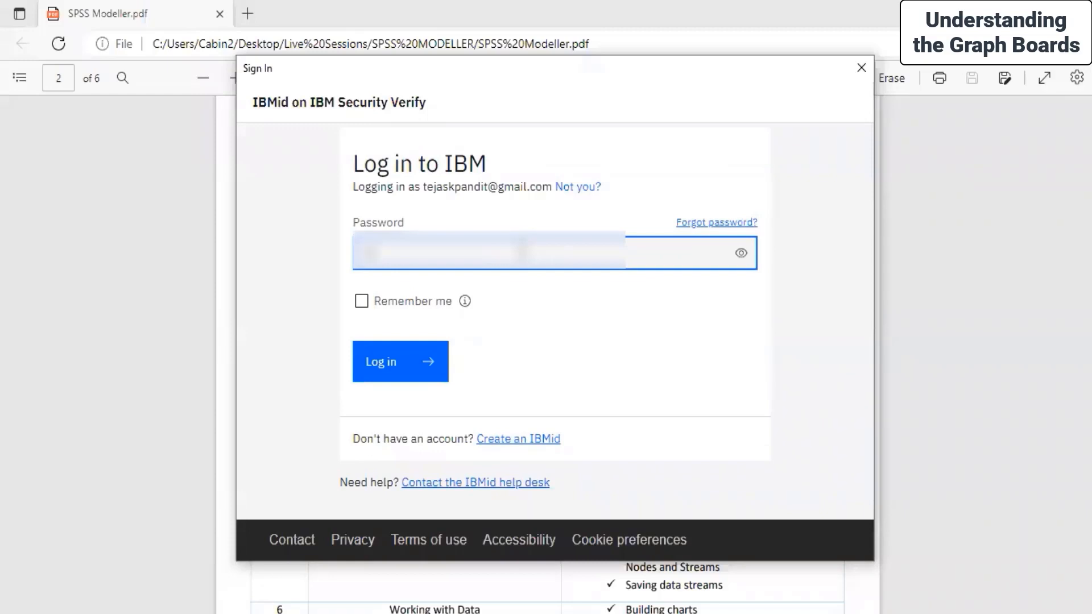
{"action": "left_click", "coordinate": [380, 360]}
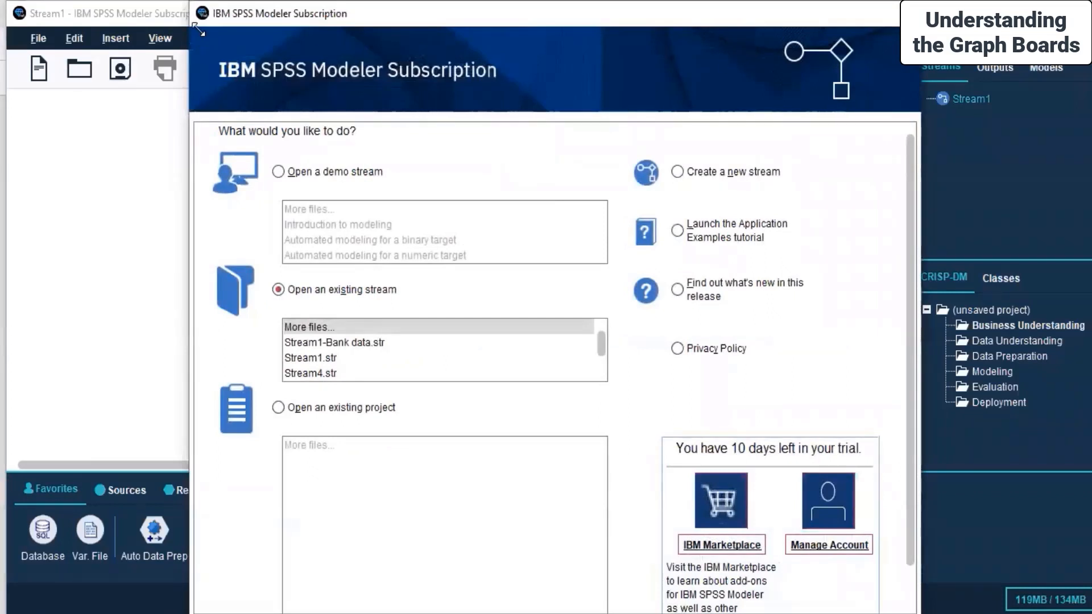
Step: Shrink the welcome dialog and dismiss it without opening a stream
{"action": "left_click_drag", "start_coordinate": [199, 28], "coordinate": [341, 210]}
{"action": "left_click_drag", "start_coordinate": [622, 226], "coordinate": [495, 112]}
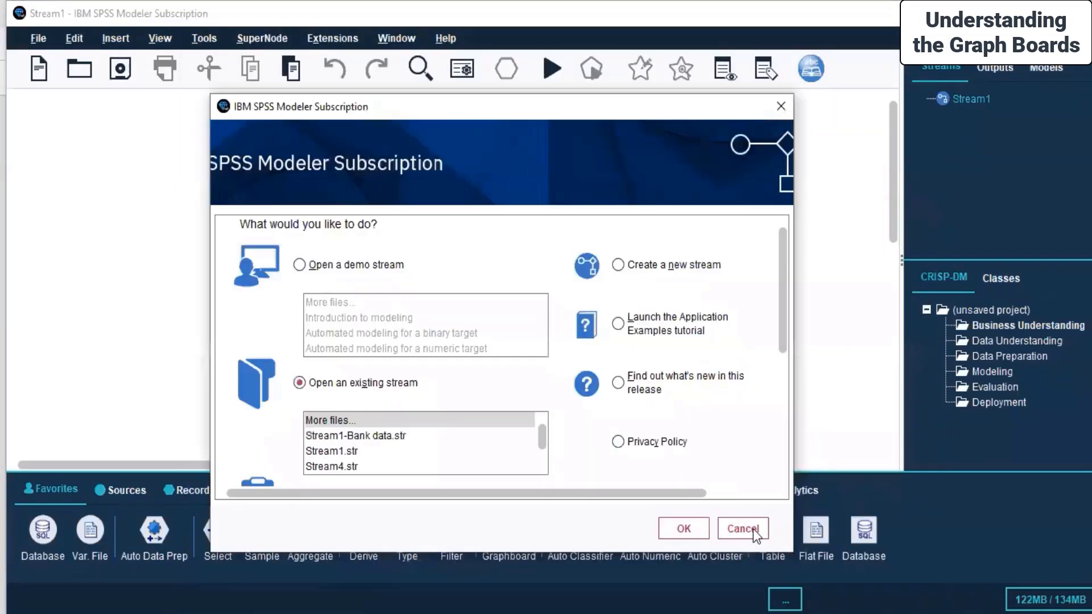
{"action": "left_click", "coordinate": [754, 527]}
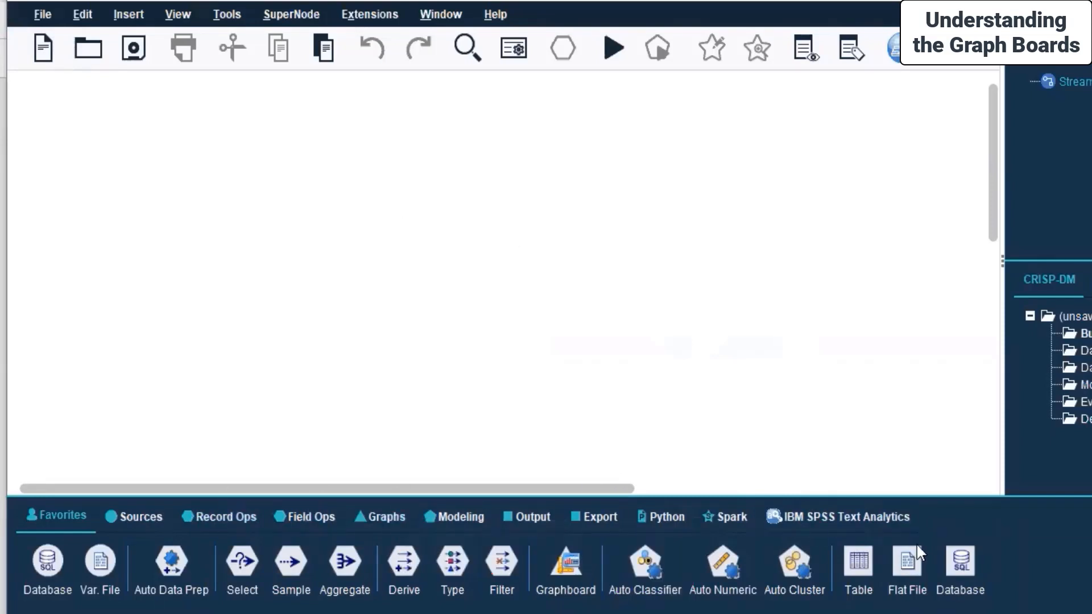
Step: Review the nodes offered in each palette, including Sources, Record Ops, Field Ops, Graphs, Modeling, Output, Export, Python, Spark and Text Analytics
{"action": "left_click", "coordinate": [307, 516]}
{"action": "left_click", "coordinate": [384, 517]}
{"action": "left_click", "coordinate": [458, 517]}
{"action": "left_click", "coordinate": [529, 516]}
{"action": "left_click", "coordinate": [623, 518]}
{"action": "left_click", "coordinate": [666, 516]}
{"action": "left_click", "coordinate": [731, 516]}
{"action": "left_click", "coordinate": [776, 517]}
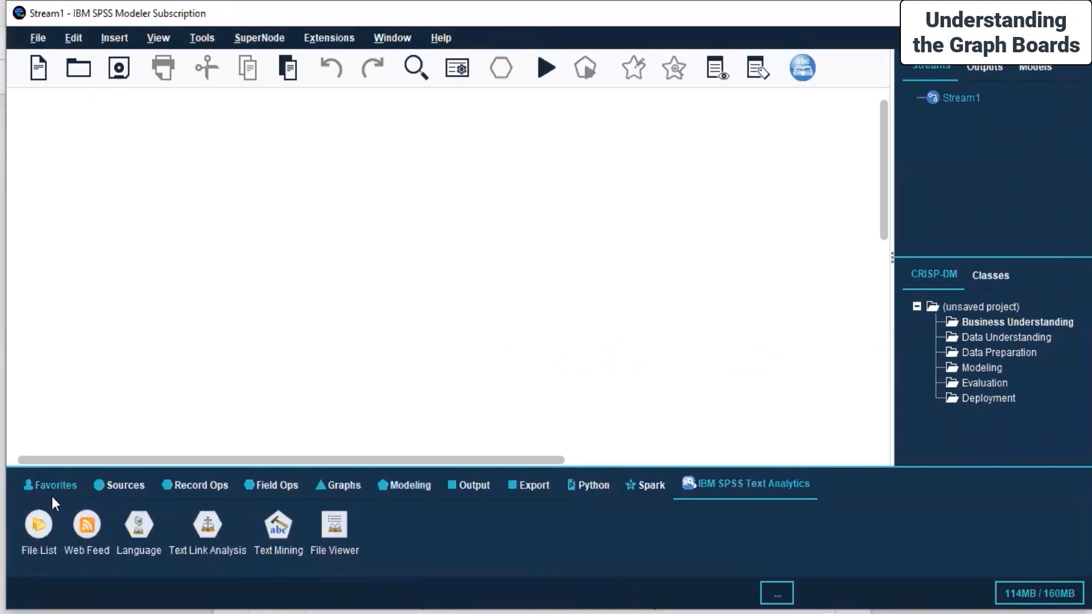
{"action": "left_click", "coordinate": [111, 484]}
{"action": "left_click", "coordinate": [196, 485]}
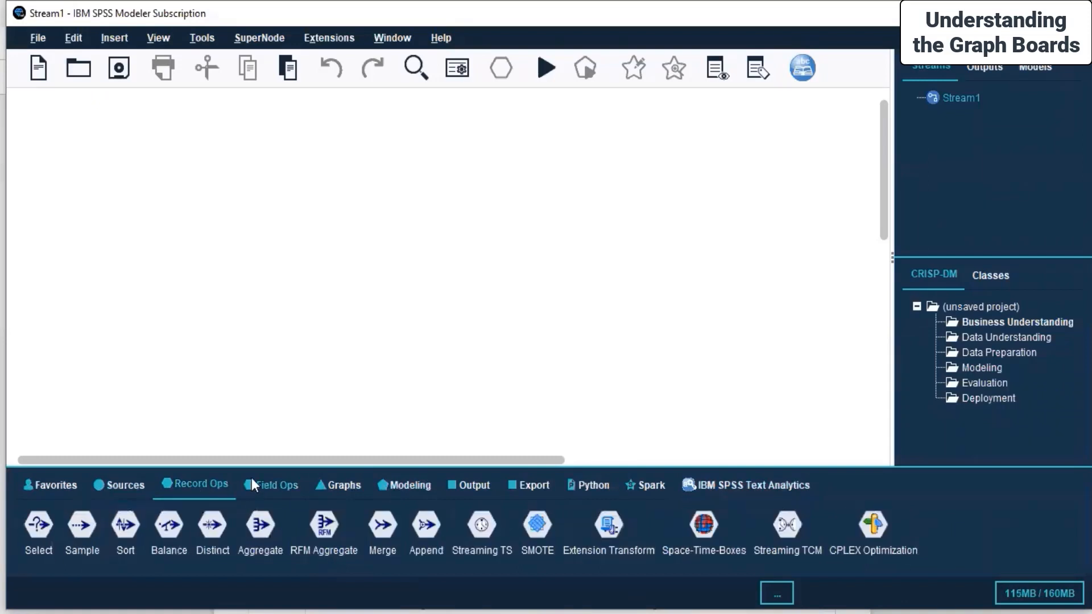
{"action": "left_click", "coordinate": [261, 484]}
{"action": "left_click", "coordinate": [182, 484]}
{"action": "left_click", "coordinate": [285, 486]}
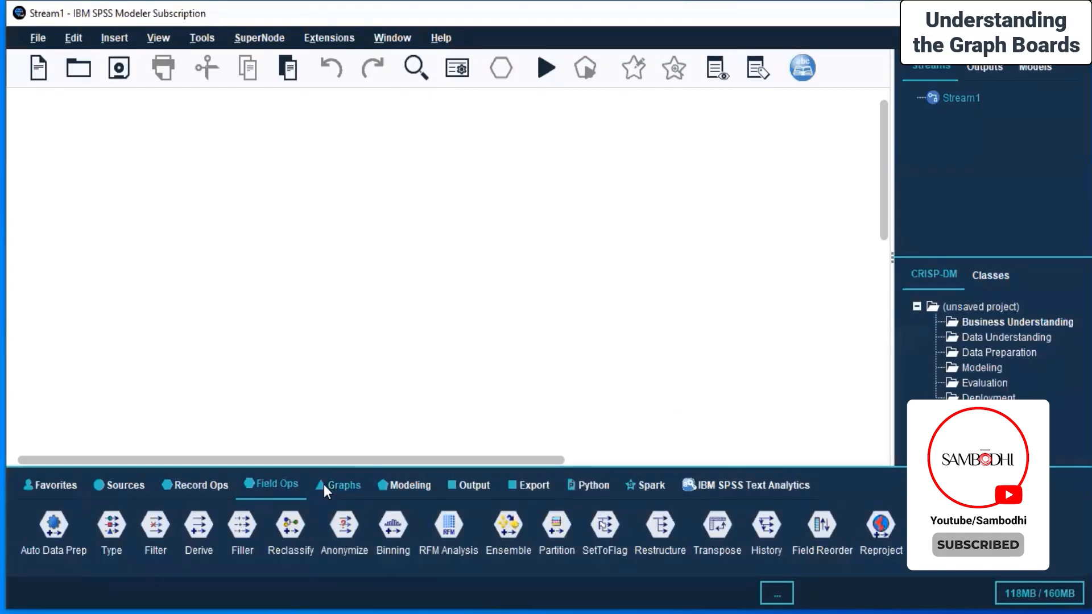
{"action": "left_click", "coordinate": [347, 484]}
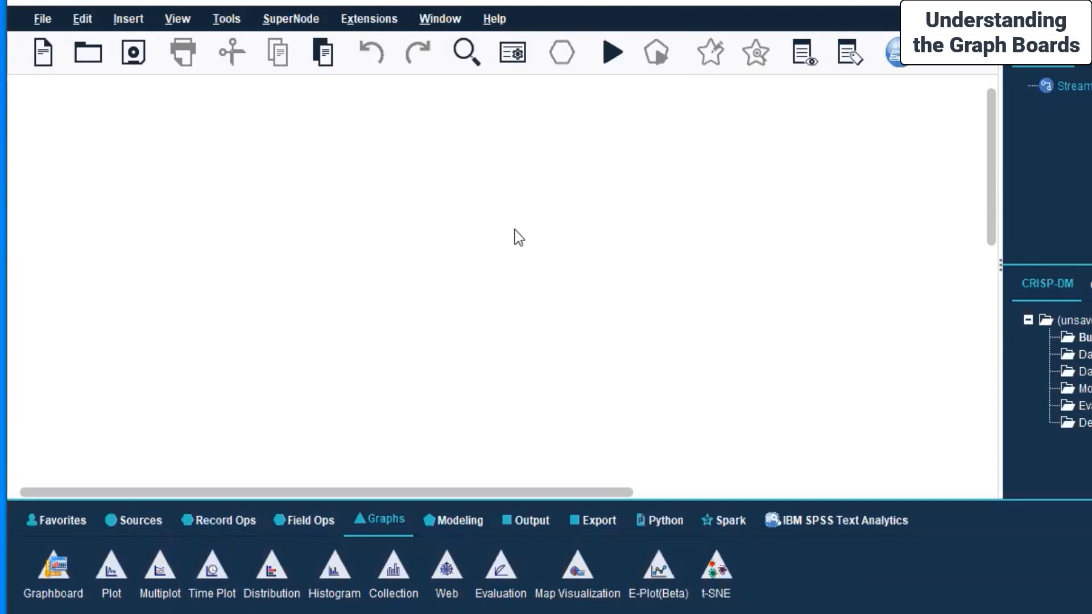
Step: Add a SAS File source node to the empty stream canvas
{"action": "left_click", "coordinate": [138, 517]}
{"action": "left_click", "coordinate": [385, 522]}
{"action": "left_click", "coordinate": [148, 517]}
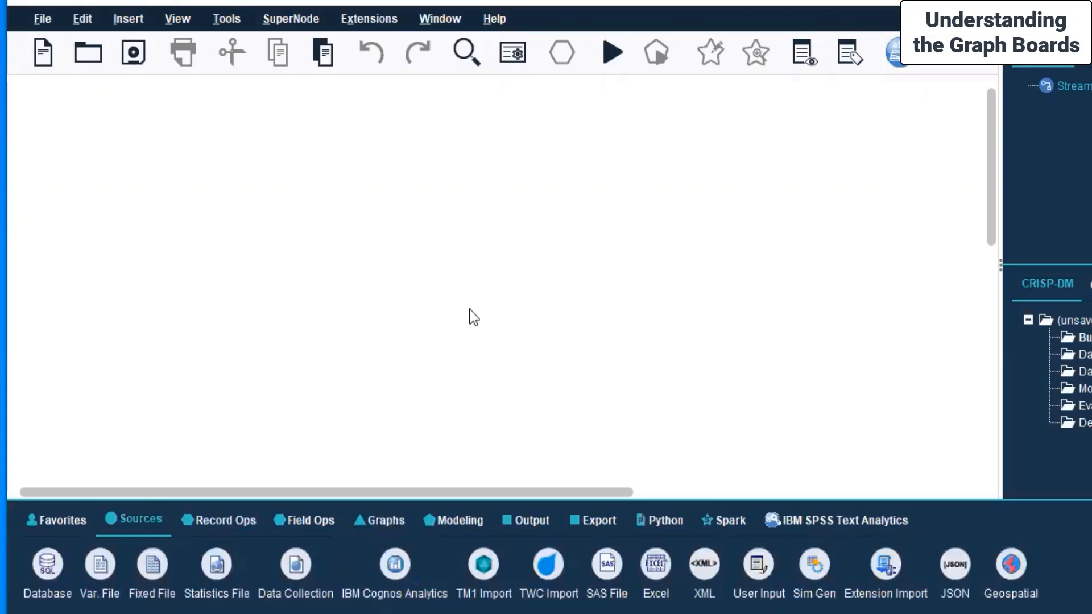
{"action": "left_click", "coordinate": [136, 518]}
{"action": "double_click", "coordinate": [603, 568]}
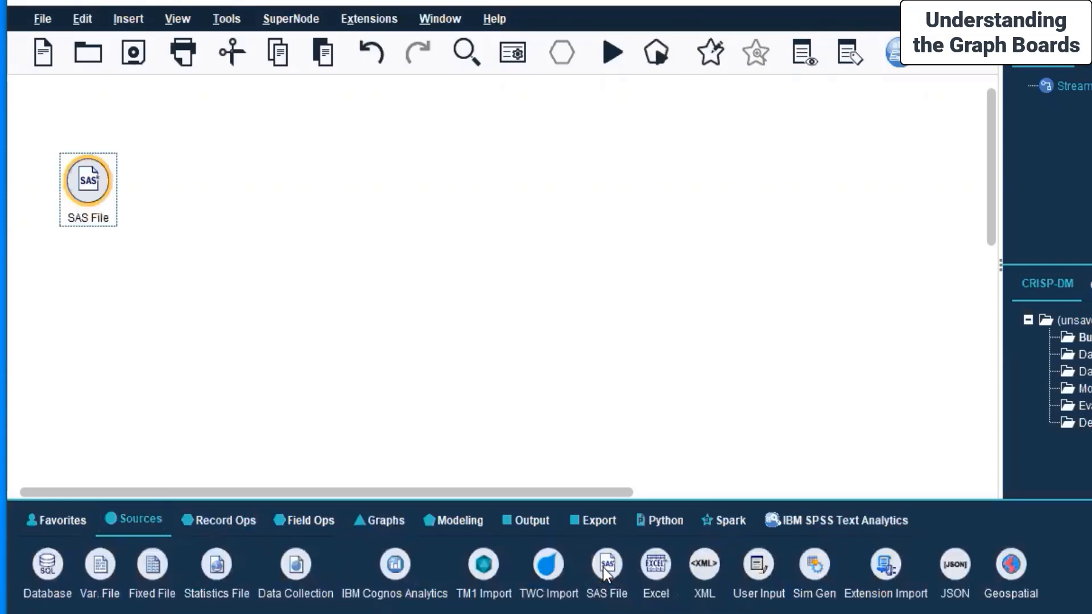
{"action": "left_click", "coordinate": [472, 229]}
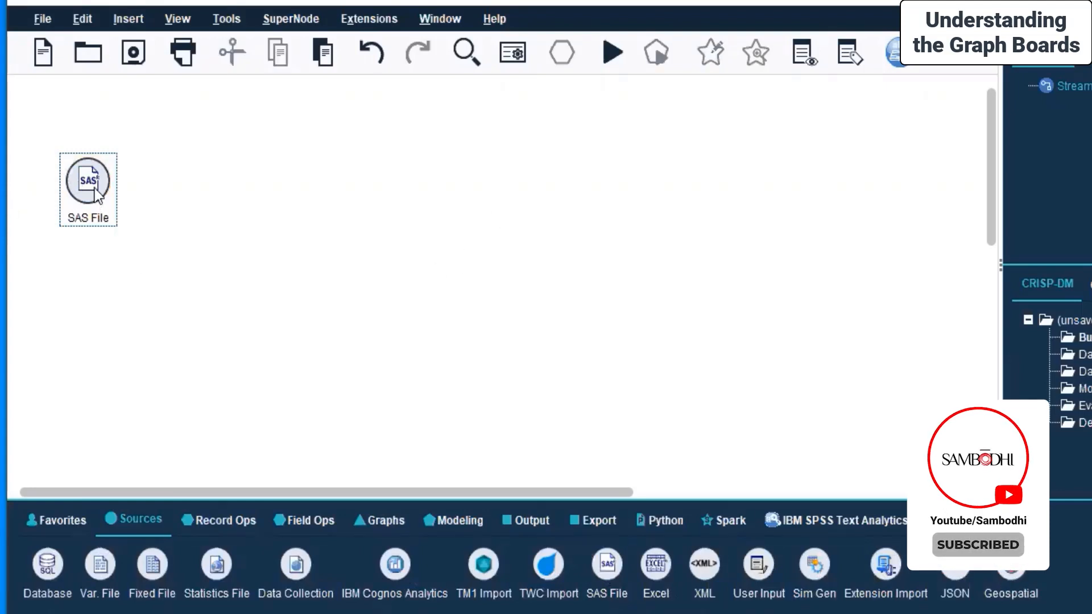
Step: Set the SAS File node's import format to SAS Version 7/8/9 (*.sas7bdat)
{"action": "double_click", "coordinate": [95, 191]}
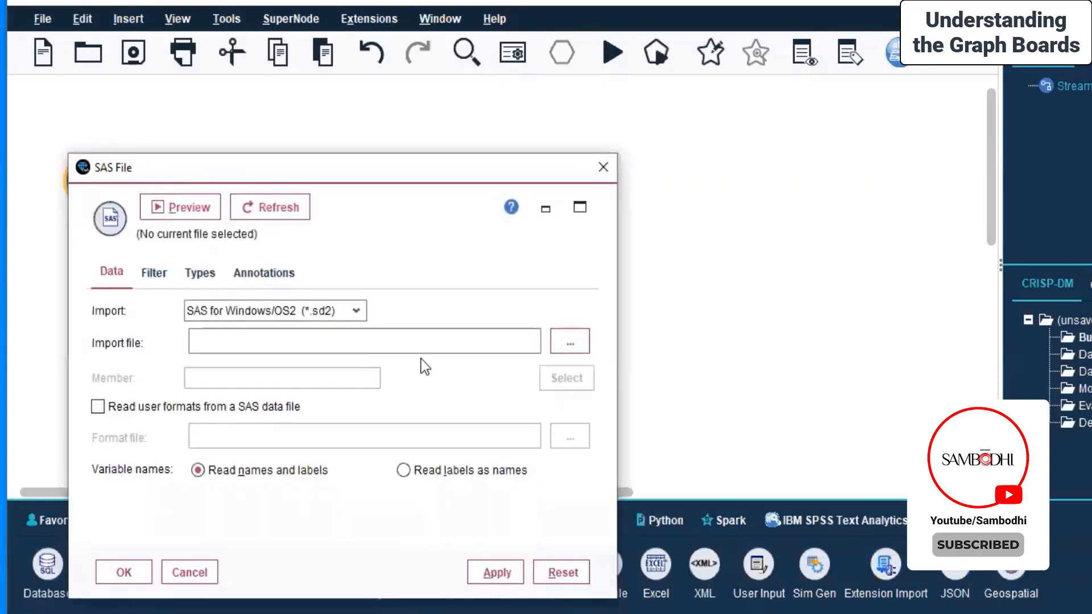
{"action": "left_click", "coordinate": [299, 315]}
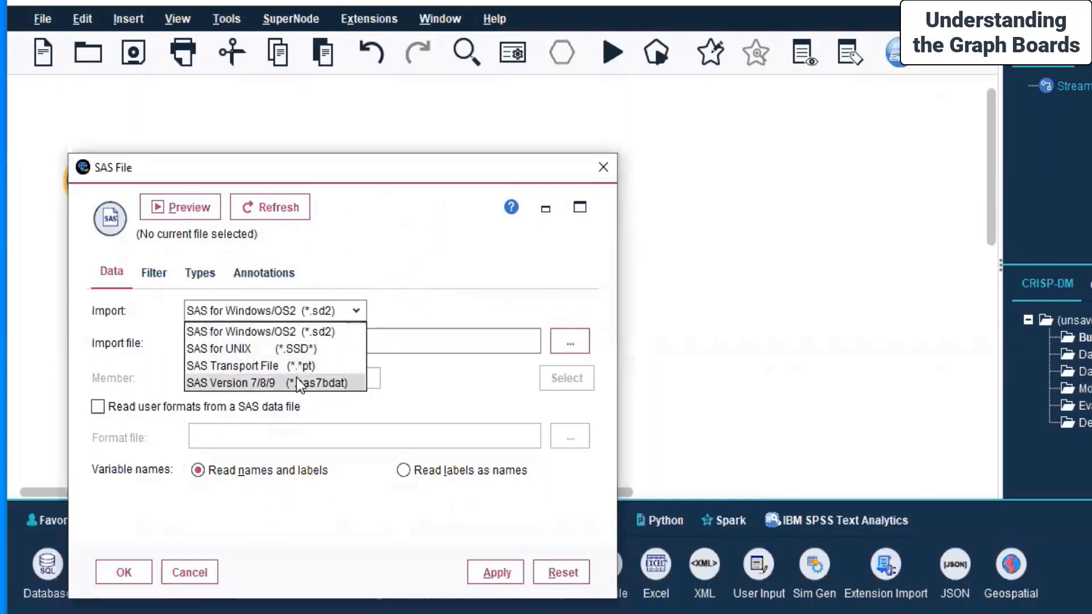
{"action": "left_click", "coordinate": [259, 326]}
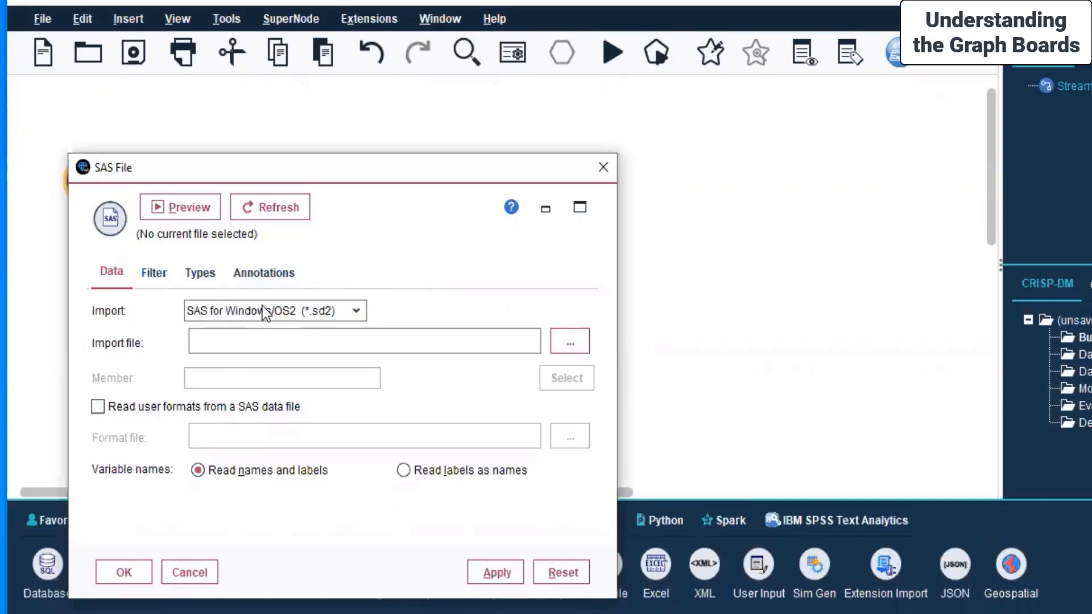
{"action": "left_click", "coordinate": [261, 309]}
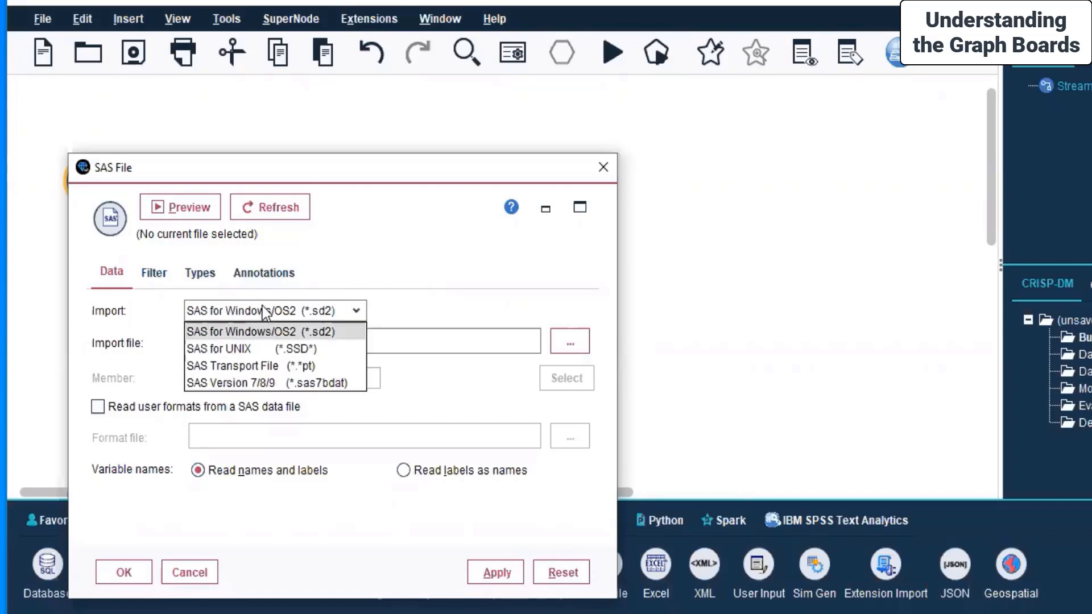
{"action": "left_click", "coordinate": [306, 383]}
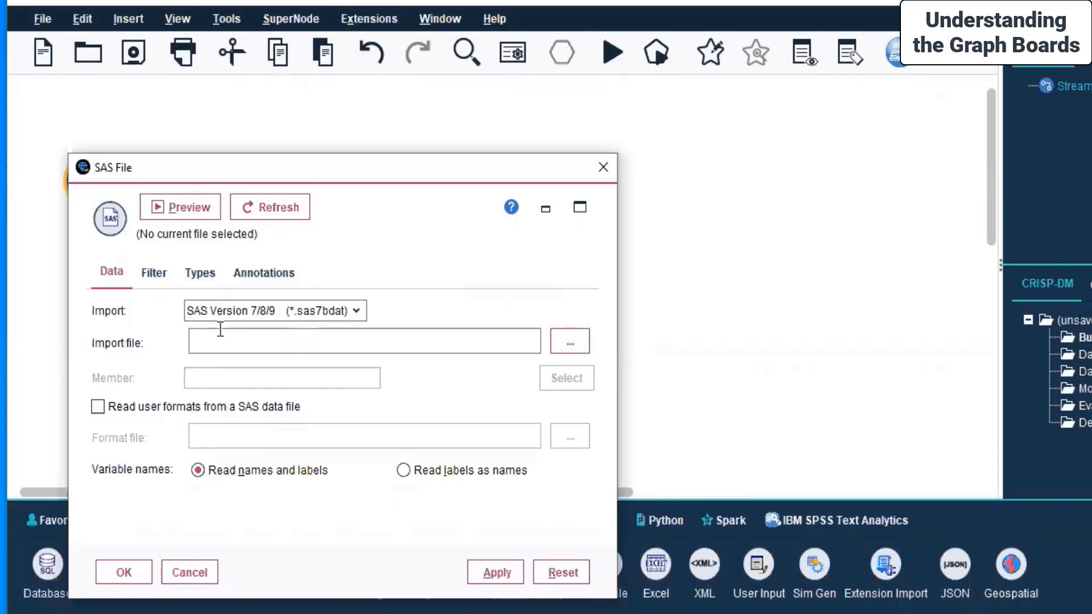
Step: Choose diabetes.sas7bdat from the SPSS datasets folder inside Minitab Dataset as the node's import file
{"action": "left_click", "coordinate": [582, 339]}
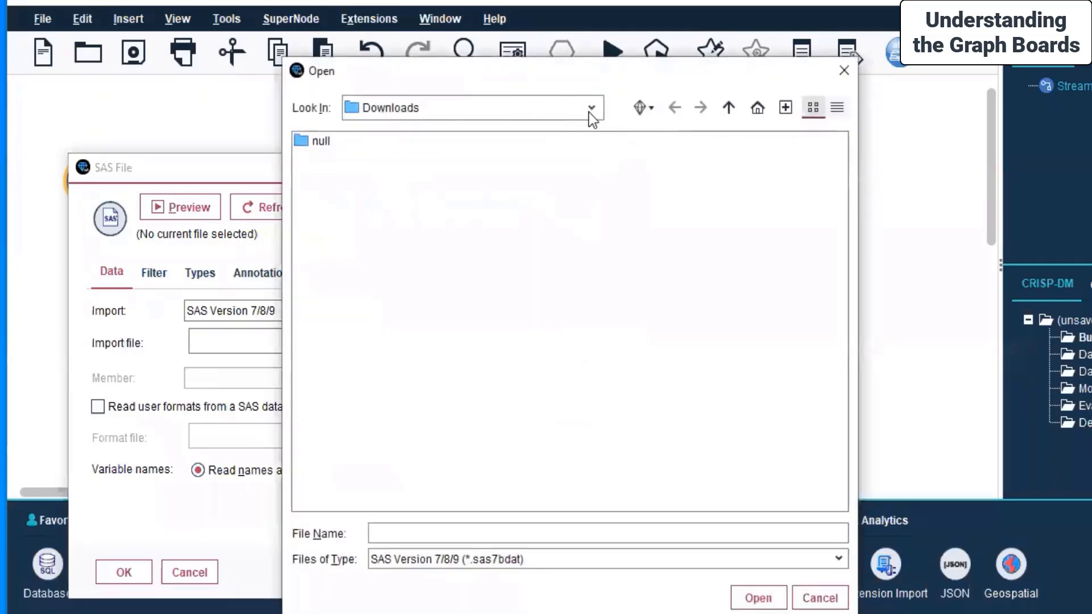
{"action": "left_click", "coordinate": [591, 114]}
{"action": "scroll", "coordinate": [486, 192], "scroll_direction": "up", "scroll_amount": 3}
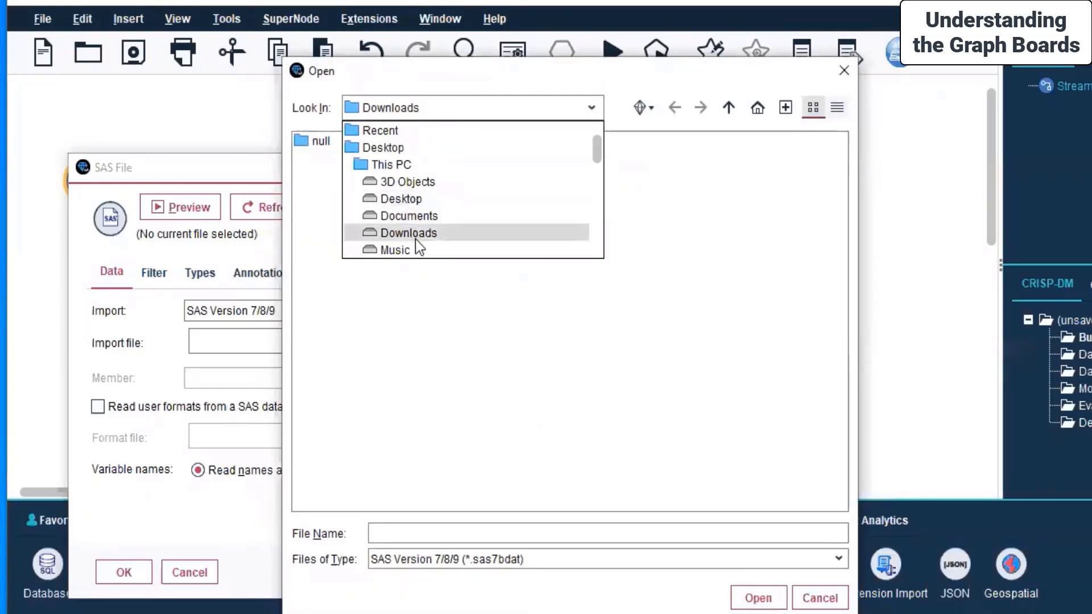
{"action": "scroll", "coordinate": [416, 239], "scroll_direction": "down", "scroll_amount": 6}
{"action": "left_click", "coordinate": [404, 181]}
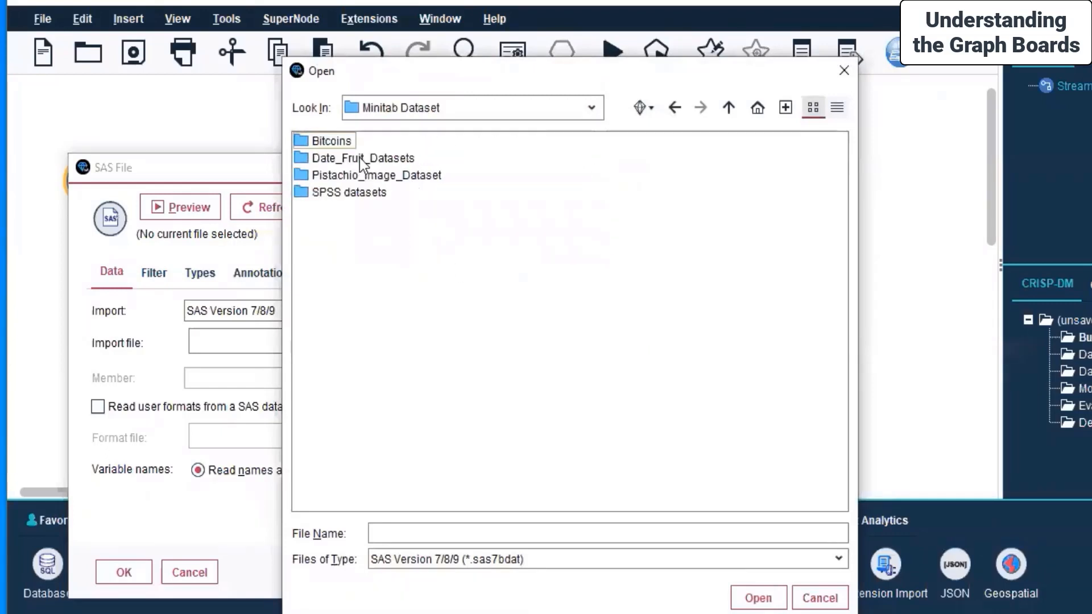
{"action": "double_click", "coordinate": [363, 192]}
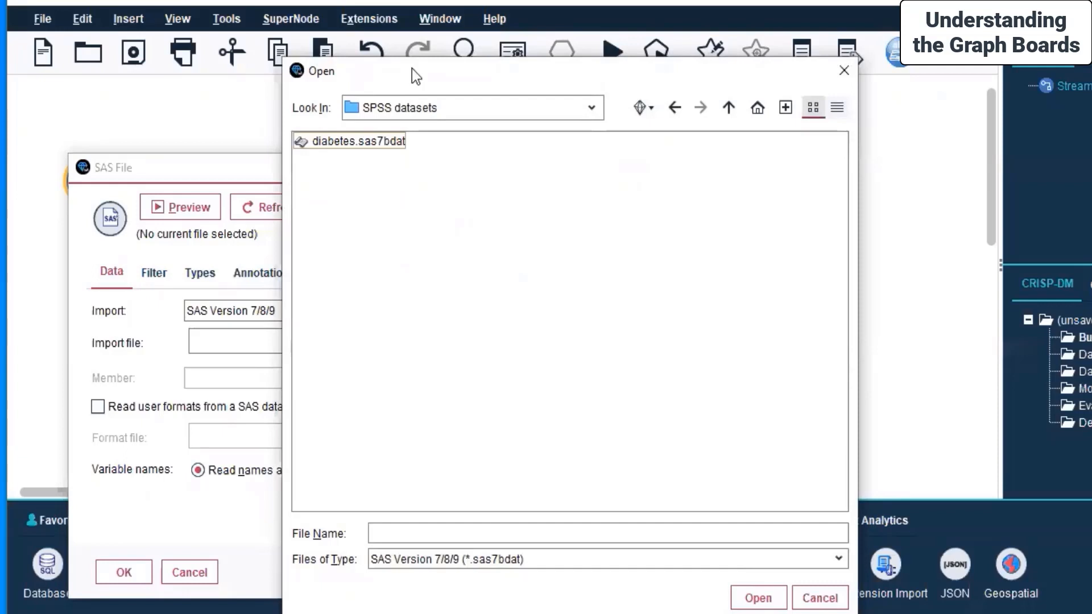
{"action": "left_click", "coordinate": [383, 146]}
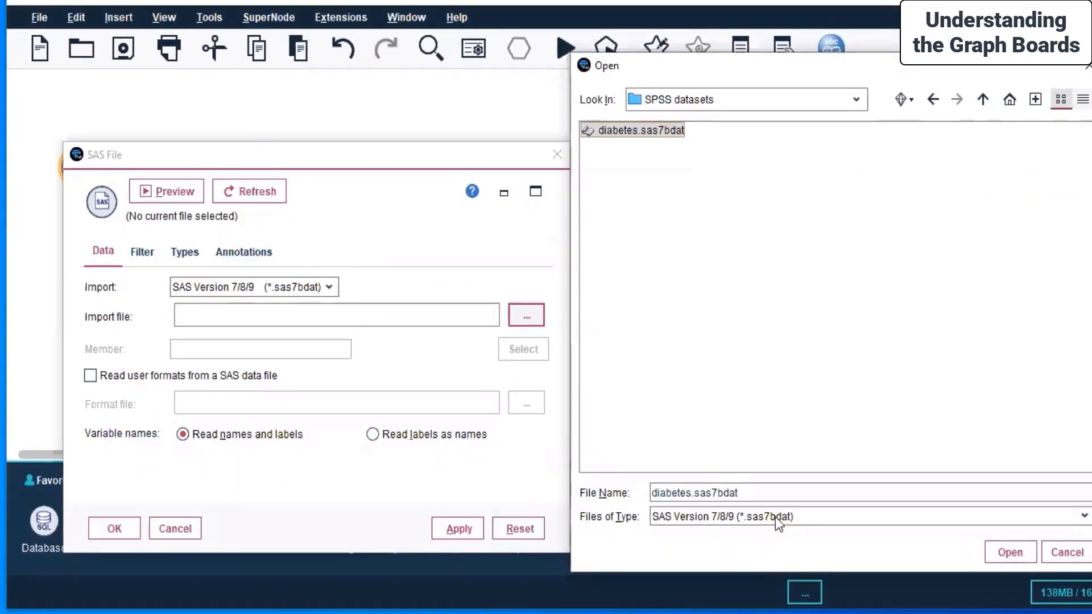
{"action": "left_click", "coordinate": [1007, 552]}
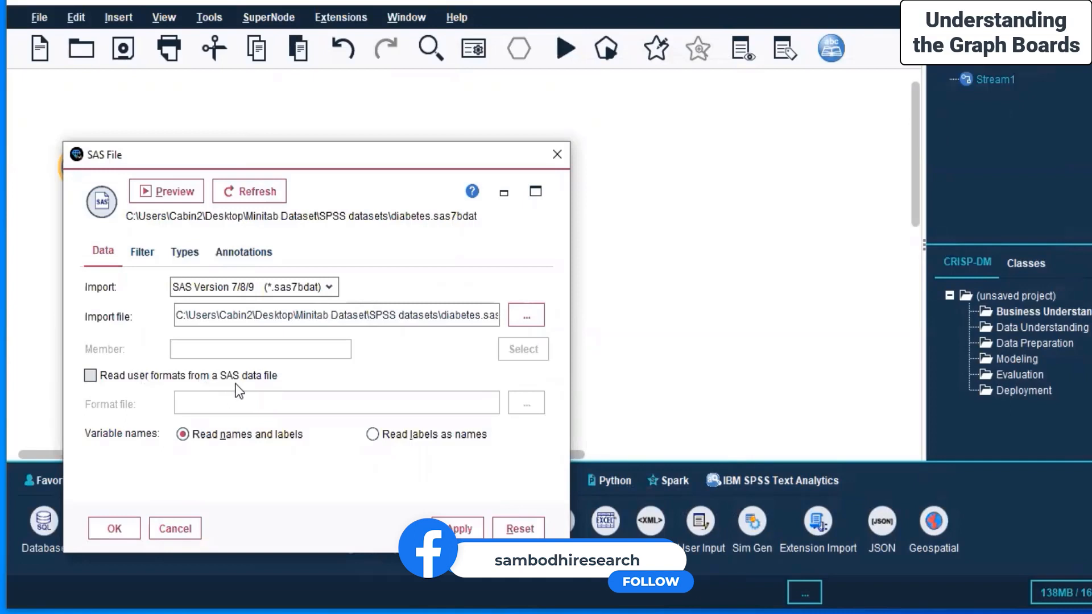
{"action": "left_click", "coordinate": [202, 384]}
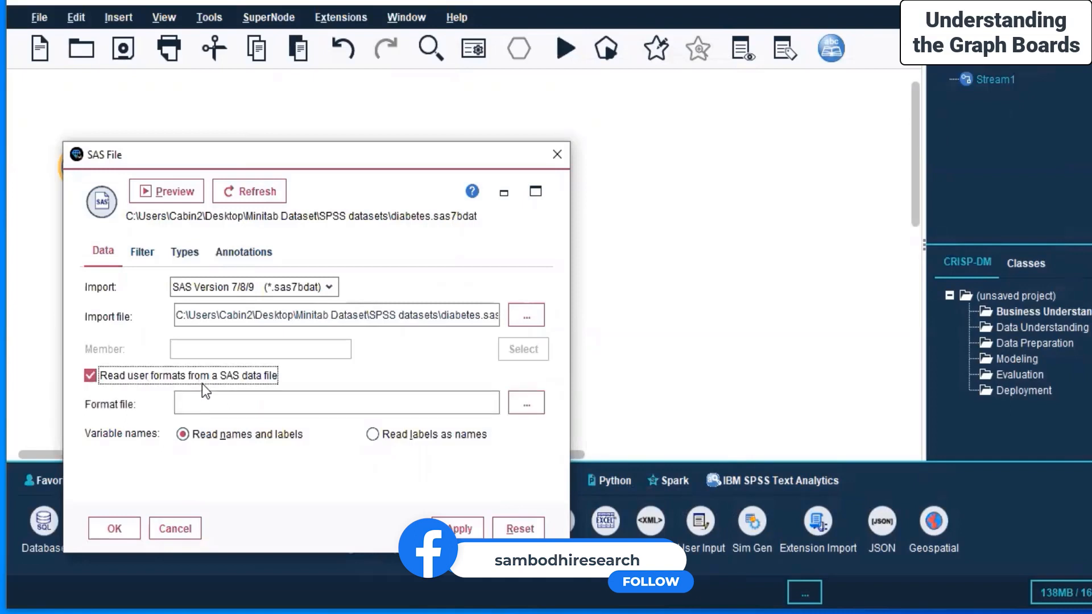
{"action": "left_click", "coordinate": [527, 404]}
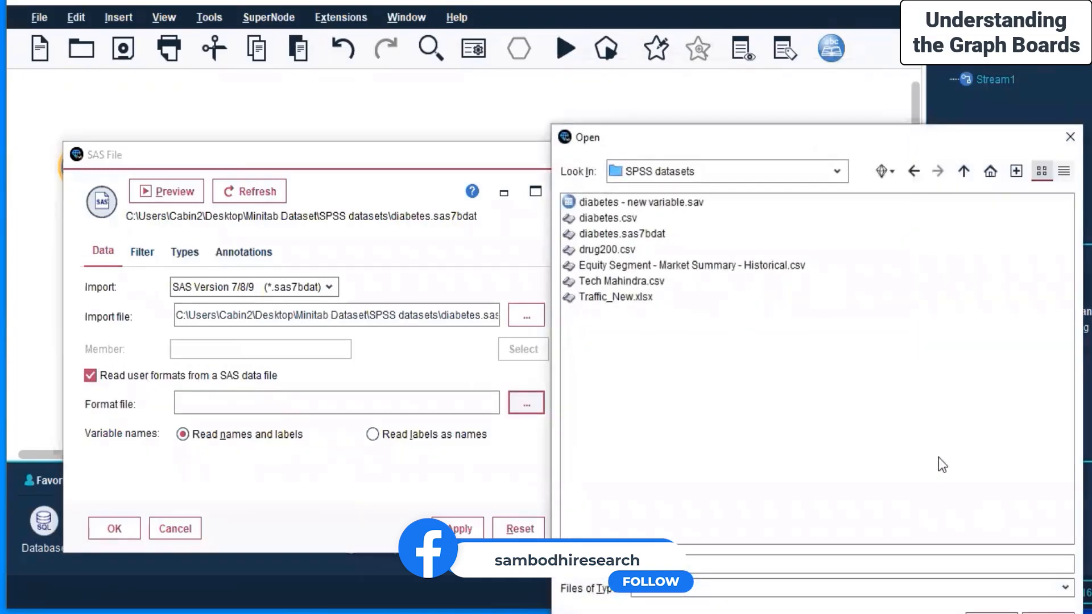
{"action": "left_click", "coordinate": [1070, 137]}
{"action": "key", "text": "space"}
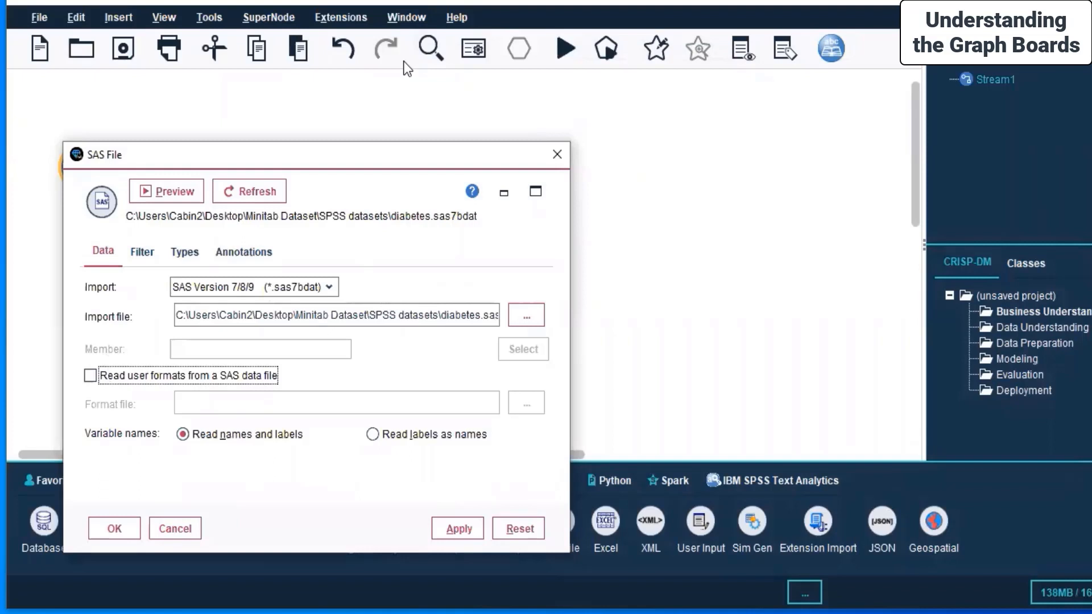
Step: Apply the diabetes.sas7bdat import settings, close the node's dialog and deselect the node
{"action": "left_click", "coordinate": [452, 528]}
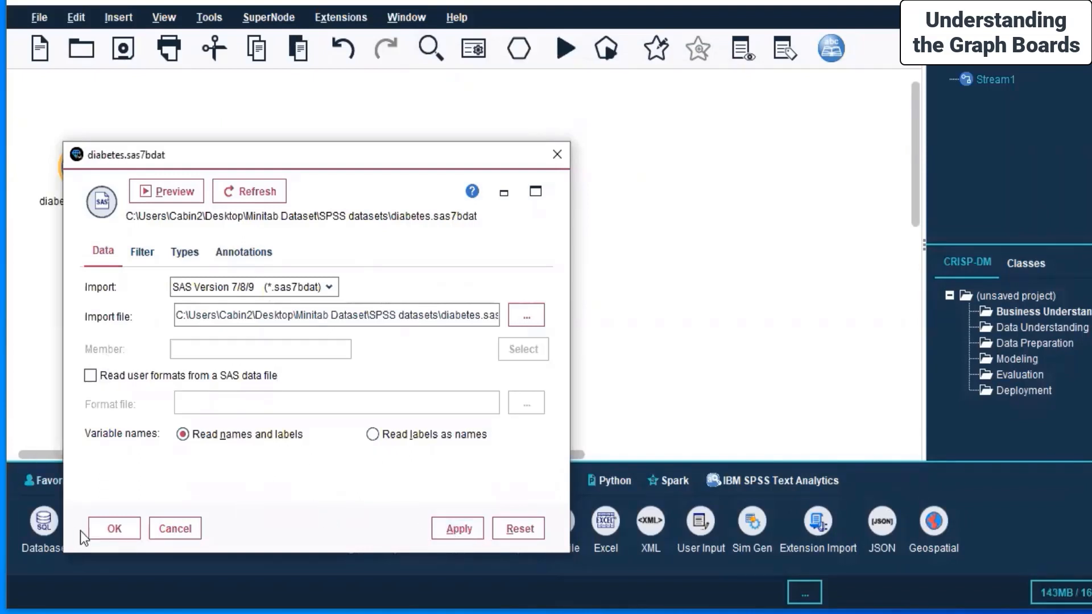
{"action": "left_click", "coordinate": [115, 527]}
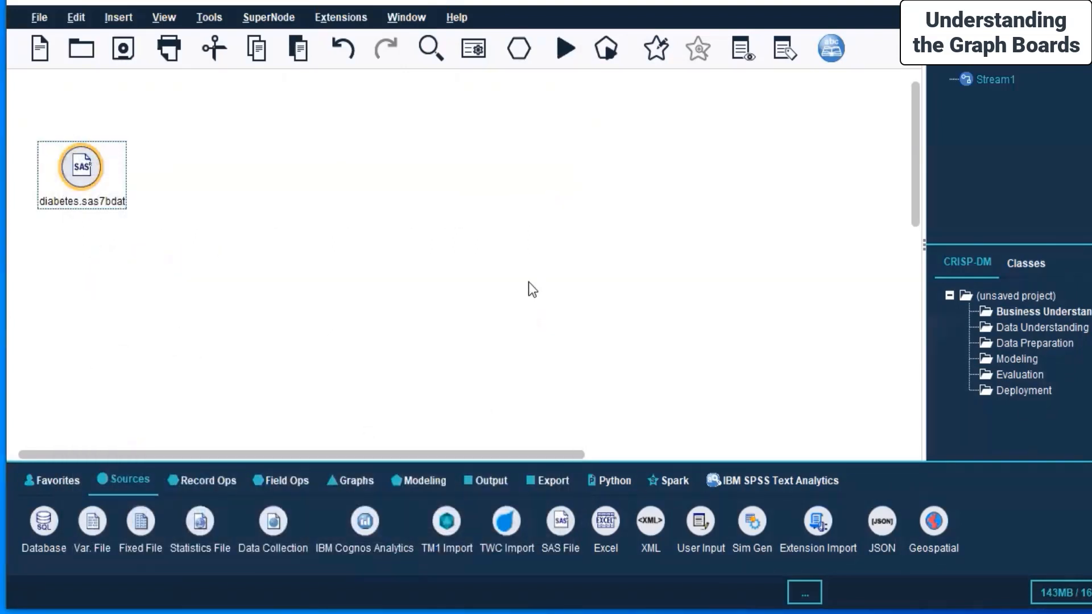
{"action": "left_click", "coordinate": [528, 282]}
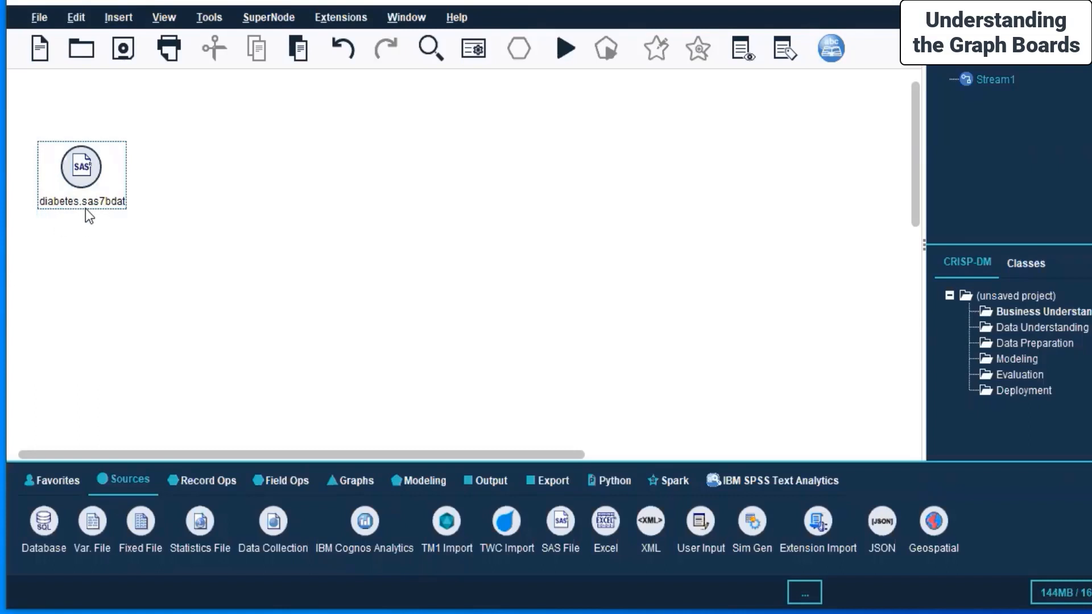
Step: Add a second SAS File source node below the diabetes.sas7bdat node and select it
{"action": "double_click", "coordinate": [565, 531]}
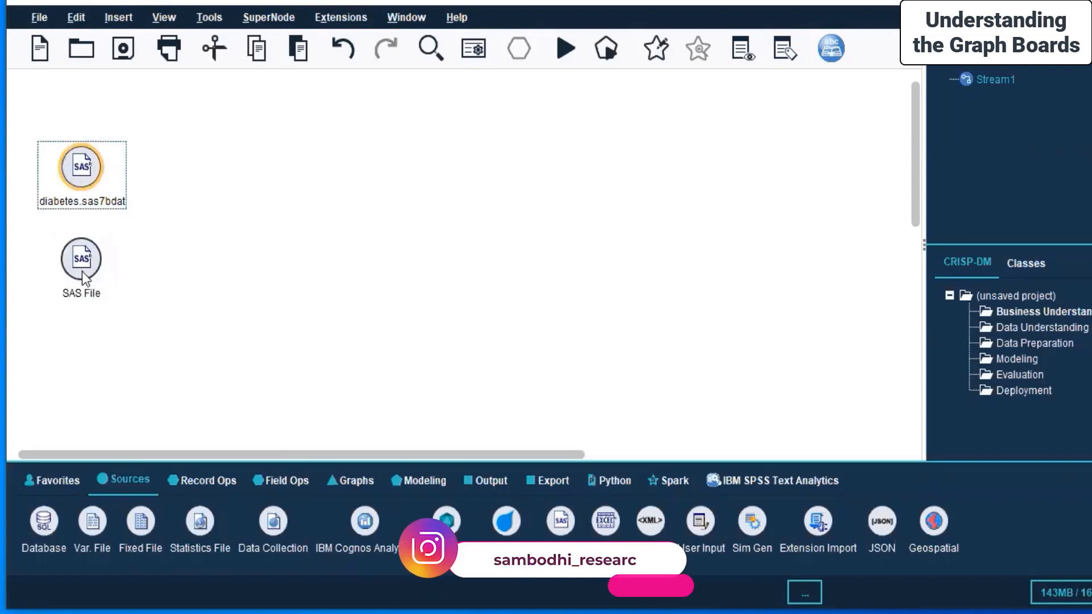
{"action": "left_click", "coordinate": [77, 175]}
{"action": "left_click", "coordinate": [75, 257]}
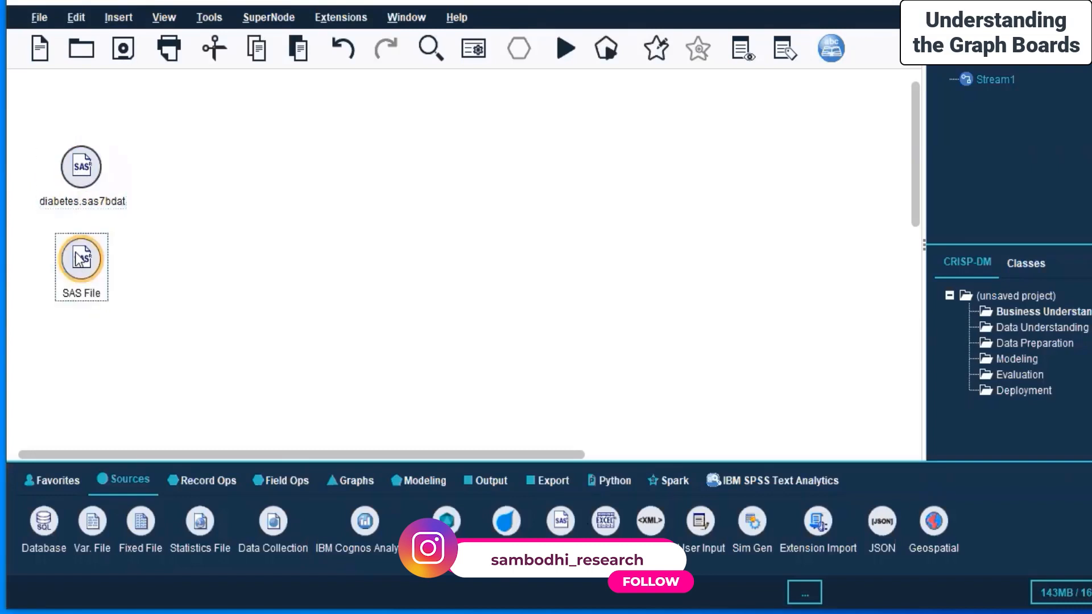
Step: Delete the second SAS File node located below the diabetes.sas7bdat node
{"action": "right_click", "coordinate": [76, 253]}
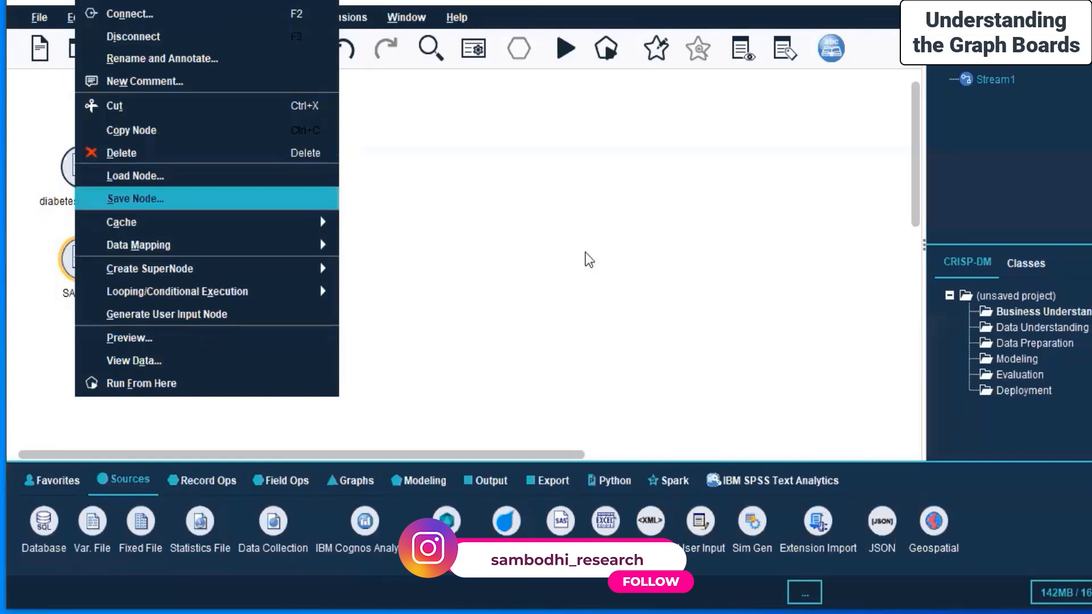
{"action": "left_click", "coordinate": [586, 252]}
{"action": "right_click", "coordinate": [70, 260]}
{"action": "left_click", "coordinate": [94, 156]}
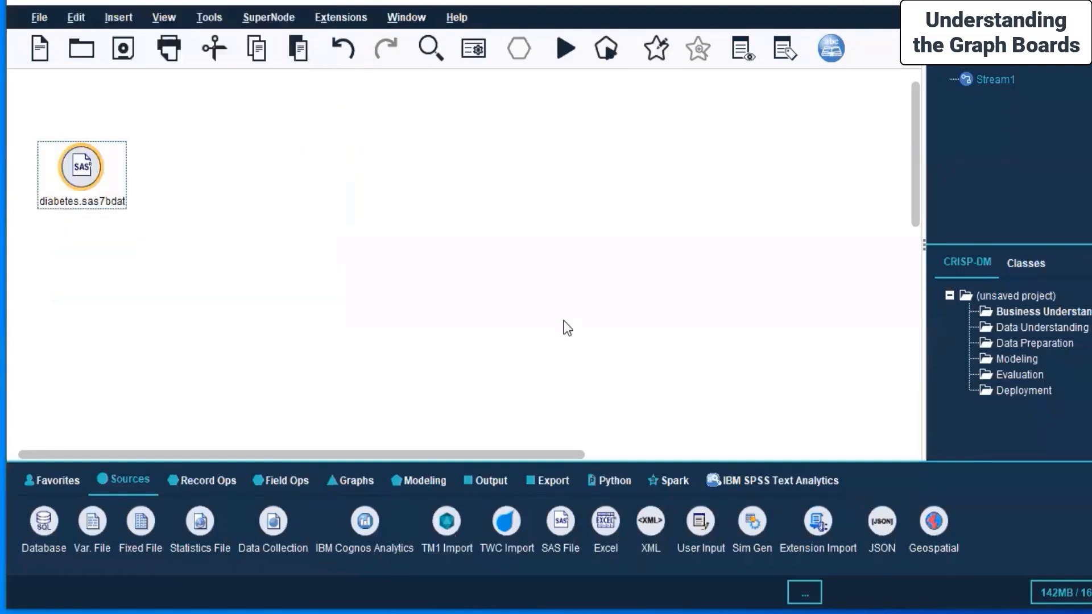
Step: Open the View Data window for the diabetes.sas7bdat node
{"action": "left_click", "coordinate": [85, 175]}
{"action": "right_click", "coordinate": [75, 161]}
{"action": "left_click", "coordinate": [431, 56]}
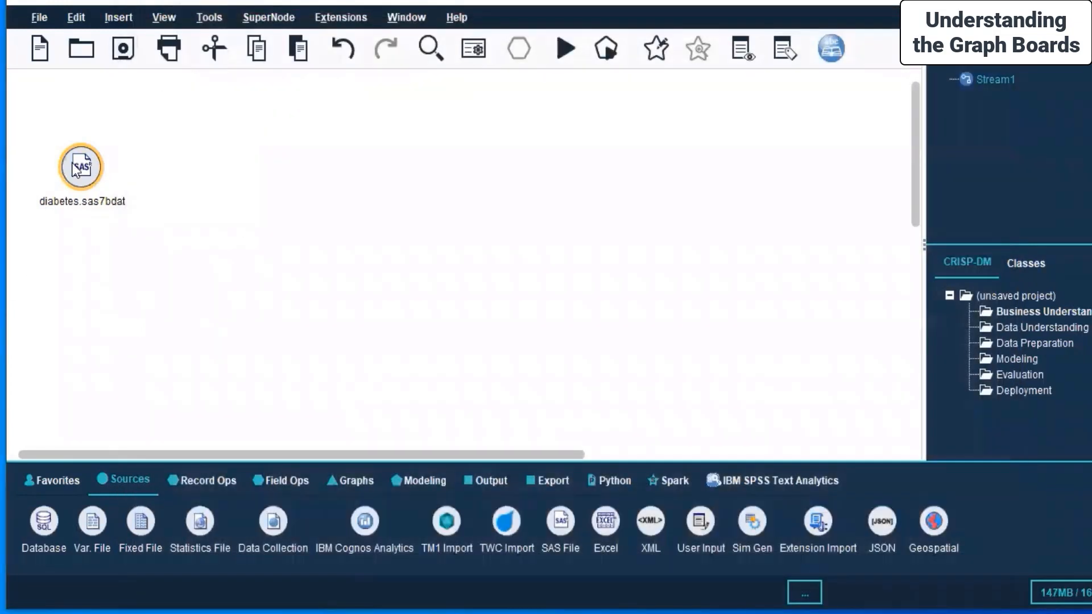
{"action": "right_click", "coordinate": [74, 166]}
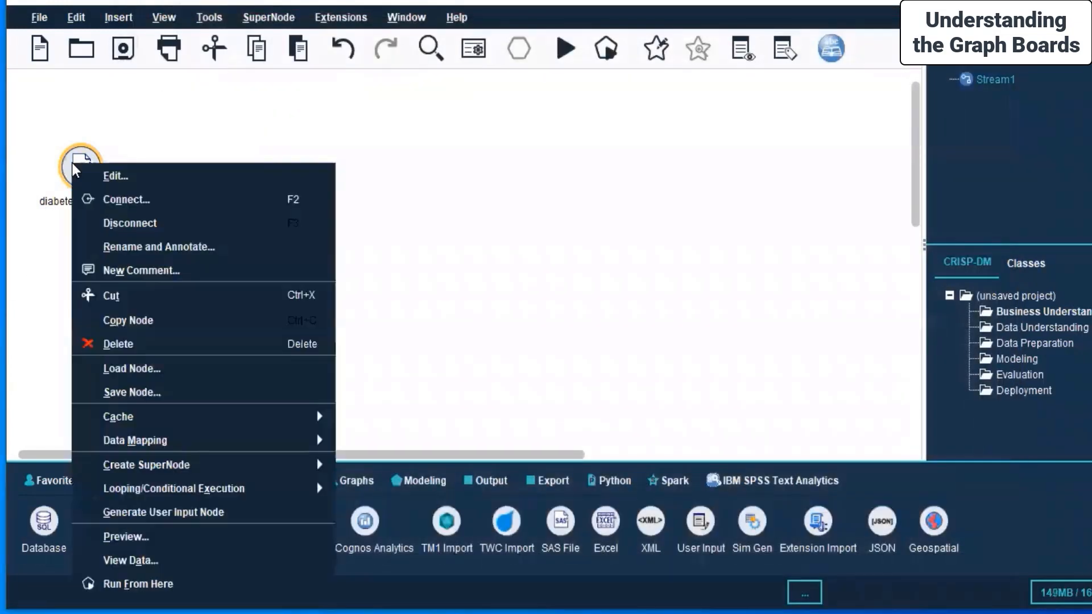
{"action": "left_click", "coordinate": [265, 562]}
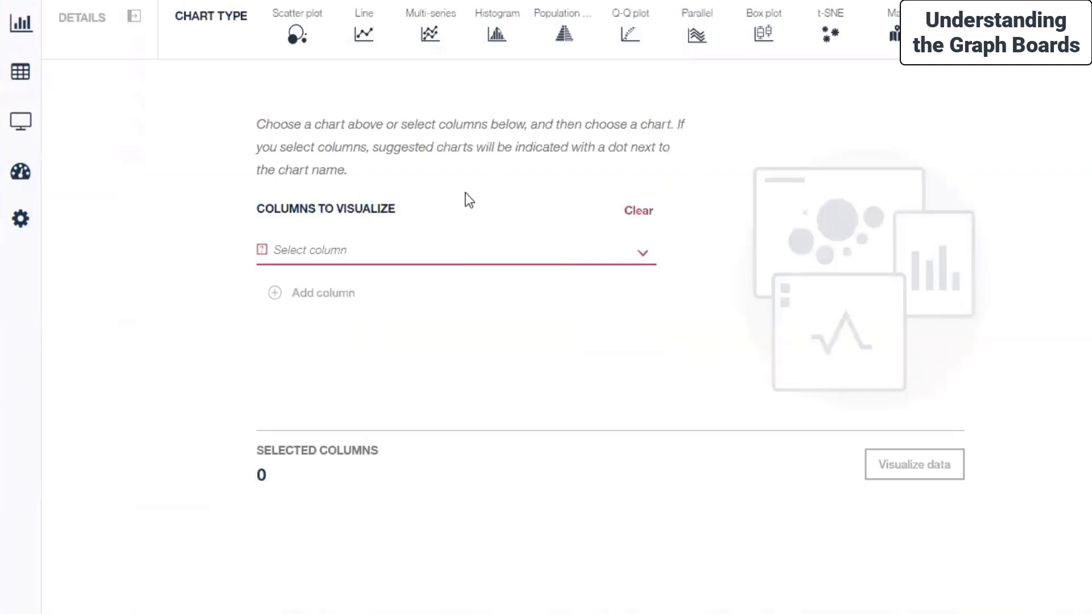
Step: Examine the diabetes records in the spreadsheet view from the first row to the last
{"action": "mouse_move", "coordinate": [21, 74]}
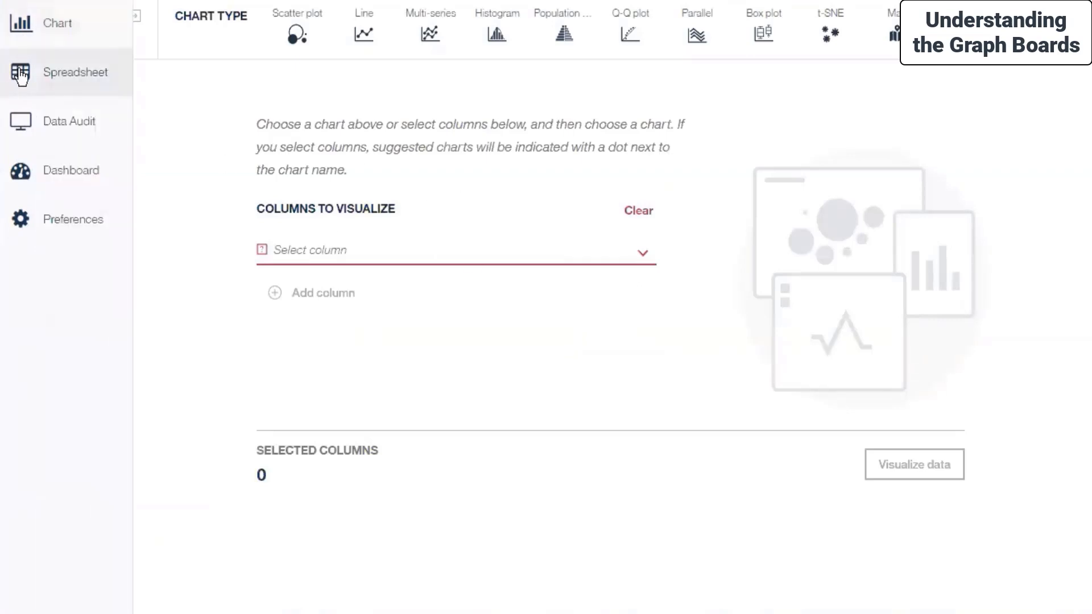
{"action": "left_click", "coordinate": [21, 74]}
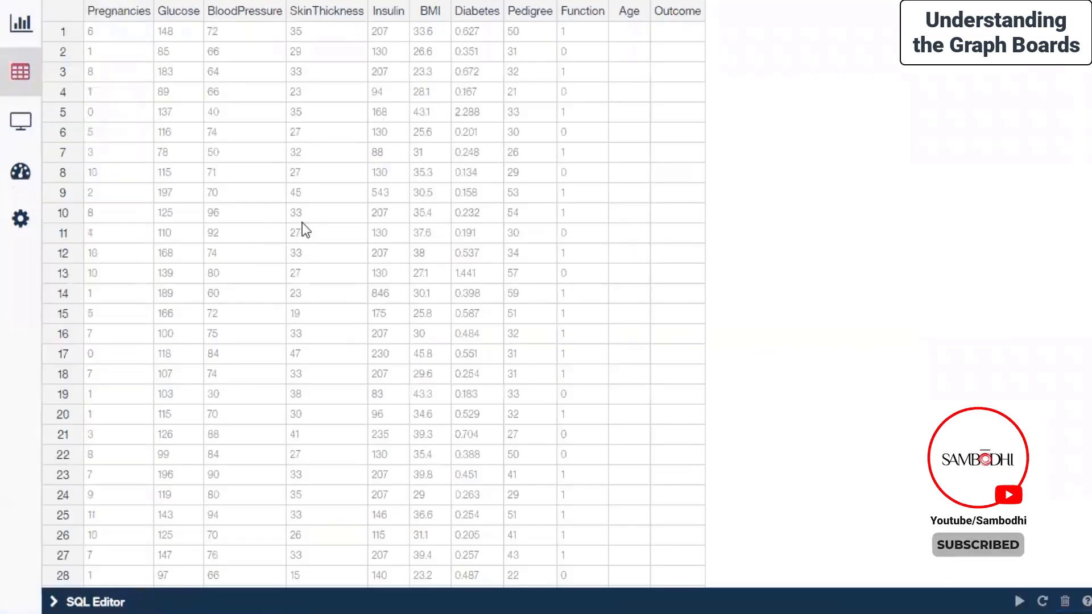
{"action": "scroll", "coordinate": [304, 226], "scroll_direction": "down", "scroll_amount": 4}
{"action": "scroll", "coordinate": [307, 223], "scroll_direction": "down", "scroll_amount": 20}
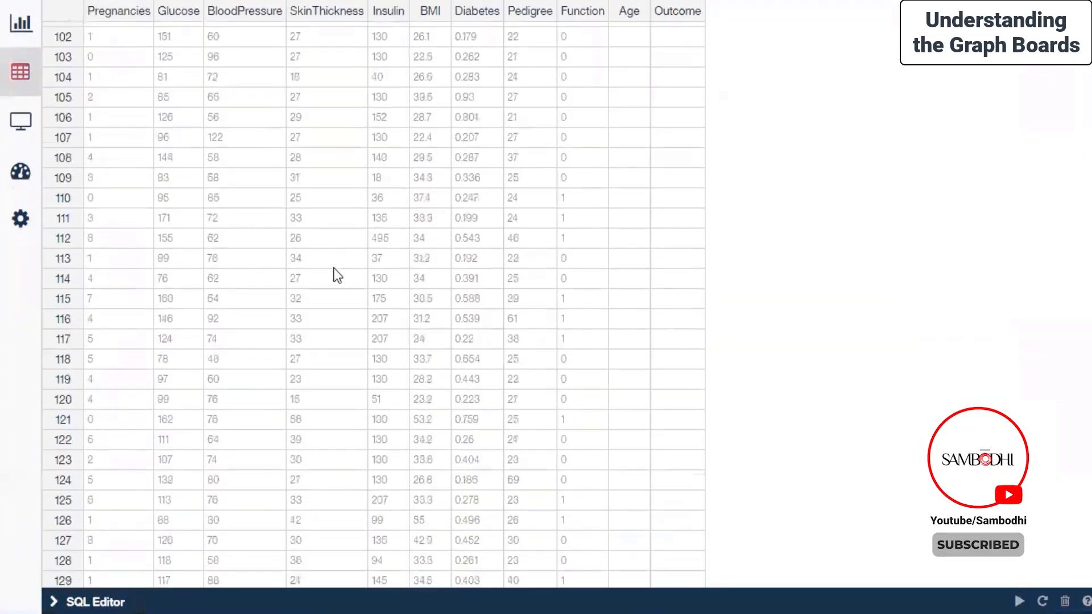
{"action": "scroll", "coordinate": [337, 278], "scroll_direction": "down", "scroll_amount": 12}
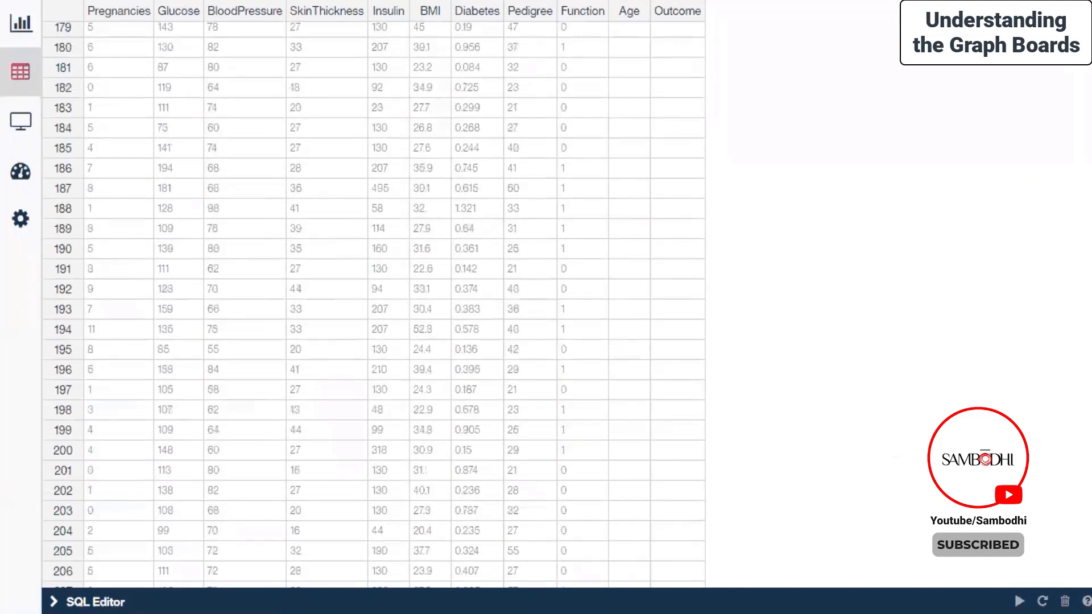
{"action": "scroll", "coordinate": [374, 305], "scroll_direction": "down", "scroll_amount": 20}
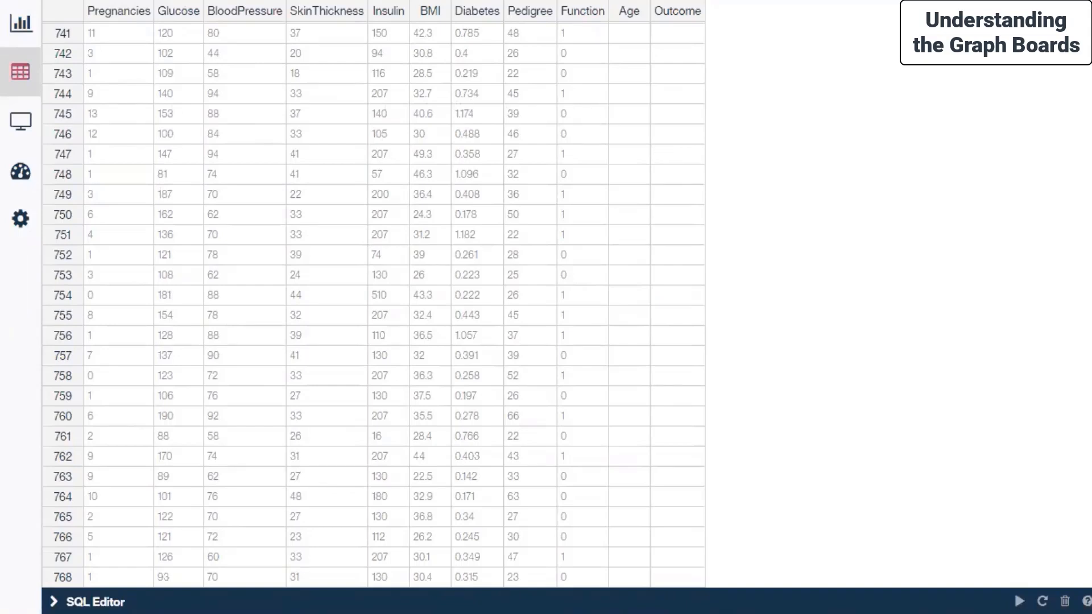
{"action": "scroll", "coordinate": [373, 304], "scroll_direction": "up", "scroll_amount": 20}
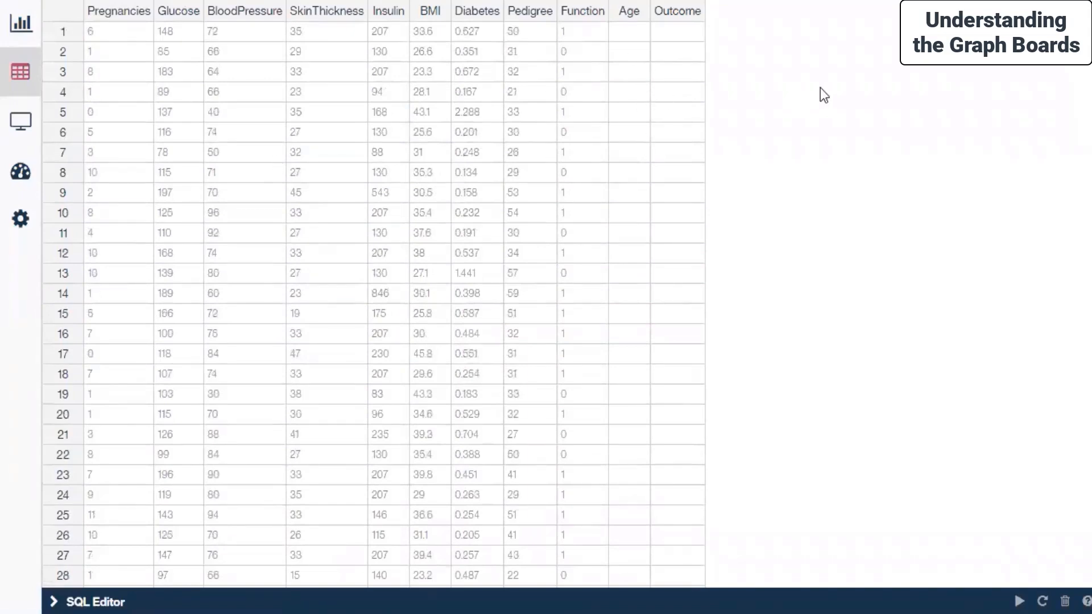
Step: Review the columns available for charting and compare them with the spreadsheet view of the data
{"action": "left_click", "coordinate": [23, 24]}
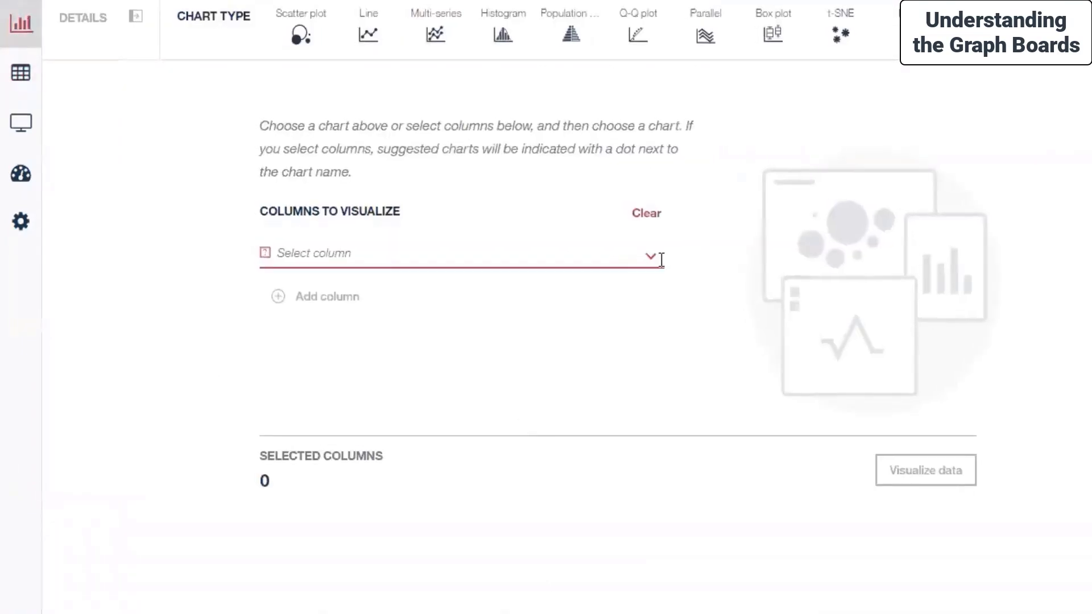
{"action": "left_click", "coordinate": [660, 258]}
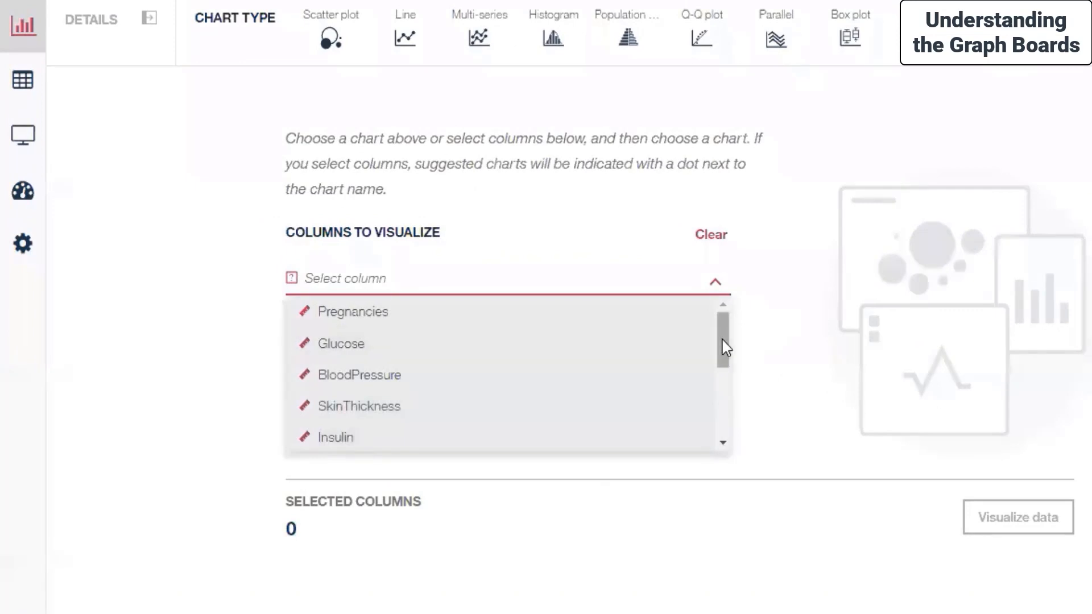
{"action": "scroll", "coordinate": [721, 343], "scroll_direction": "down", "scroll_amount": 3}
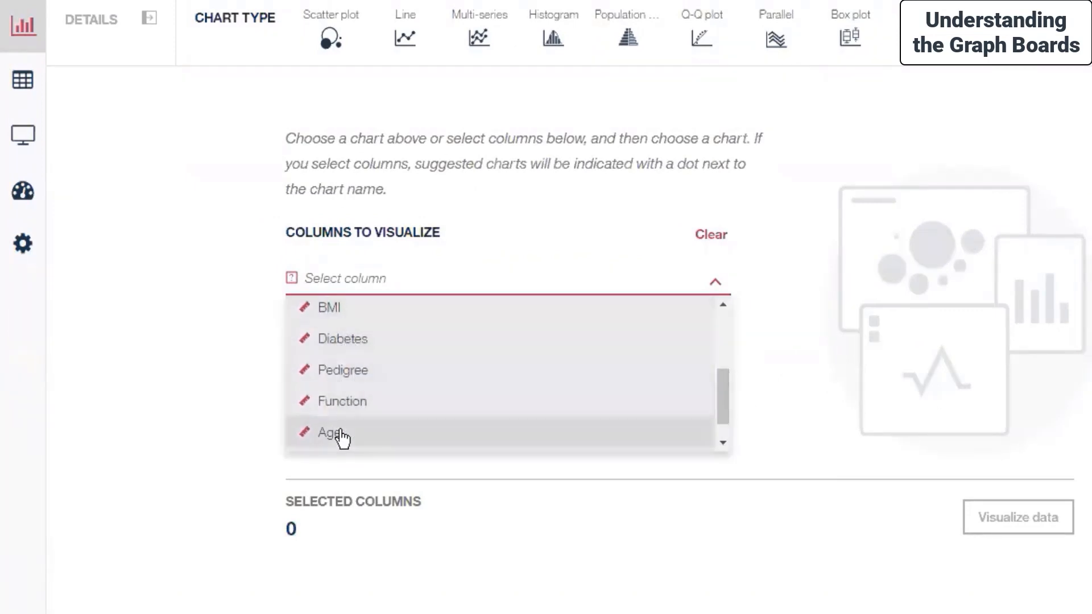
{"action": "left_click_drag", "start_coordinate": [724, 396], "coordinate": [724, 414]}
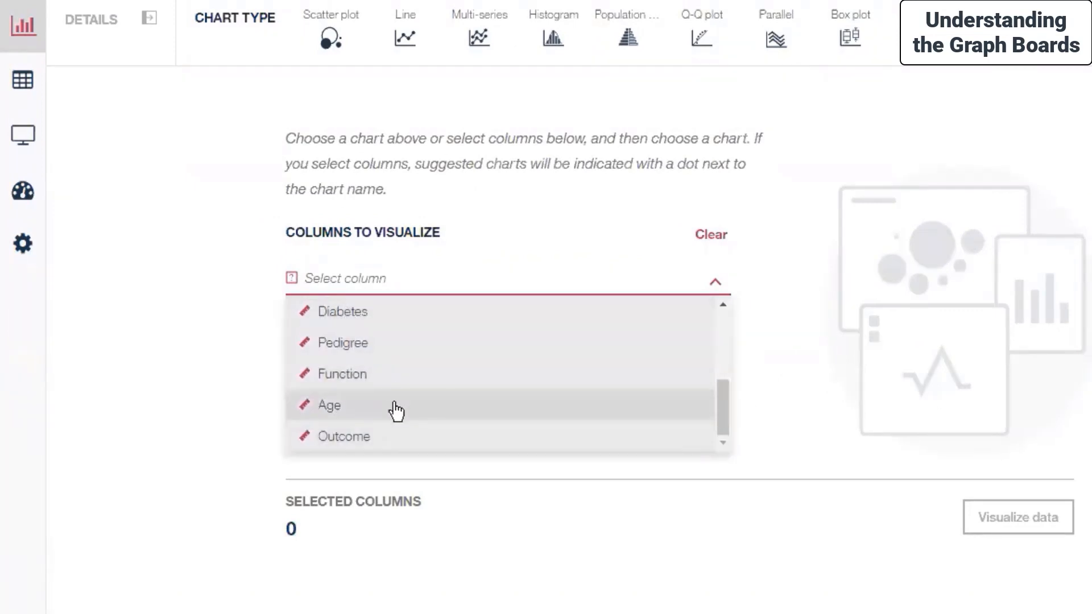
{"action": "mouse_move", "coordinate": [78, 377]}
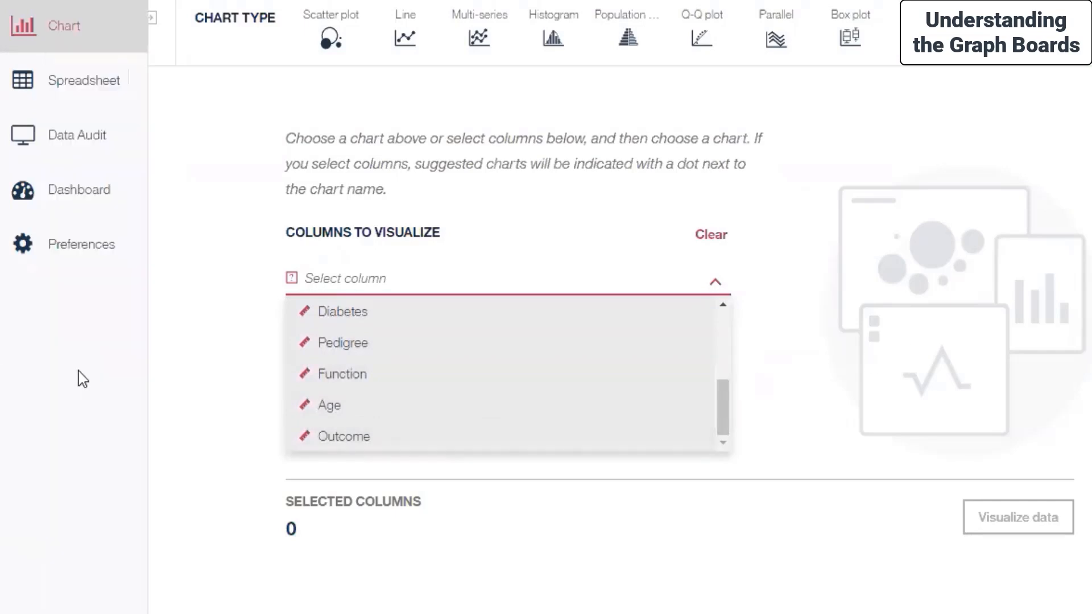
{"action": "left_click", "coordinate": [55, 97]}
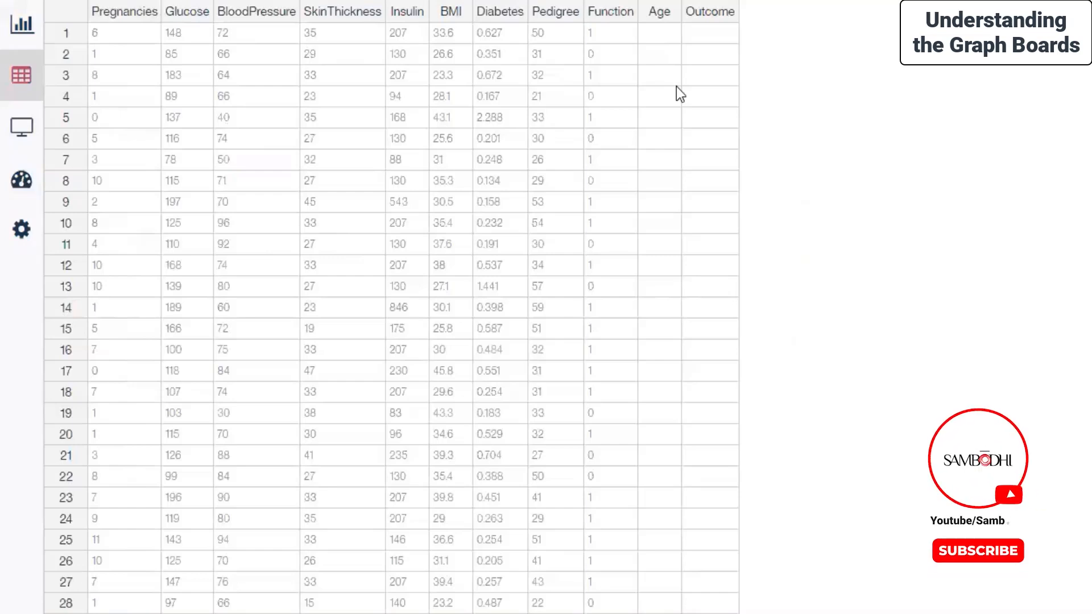
Step: Return to the chart view and select Age and Outcome as the columns to visualize
{"action": "mouse_move", "coordinate": [24, 57]}
{"action": "left_click", "coordinate": [23, 25]}
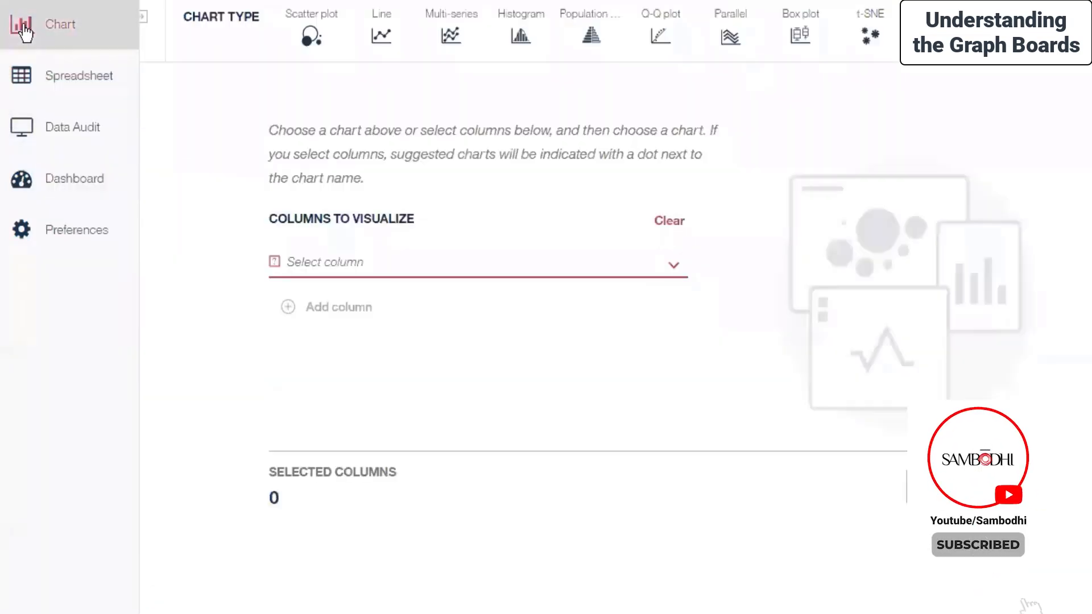
{"action": "left_click", "coordinate": [674, 265]}
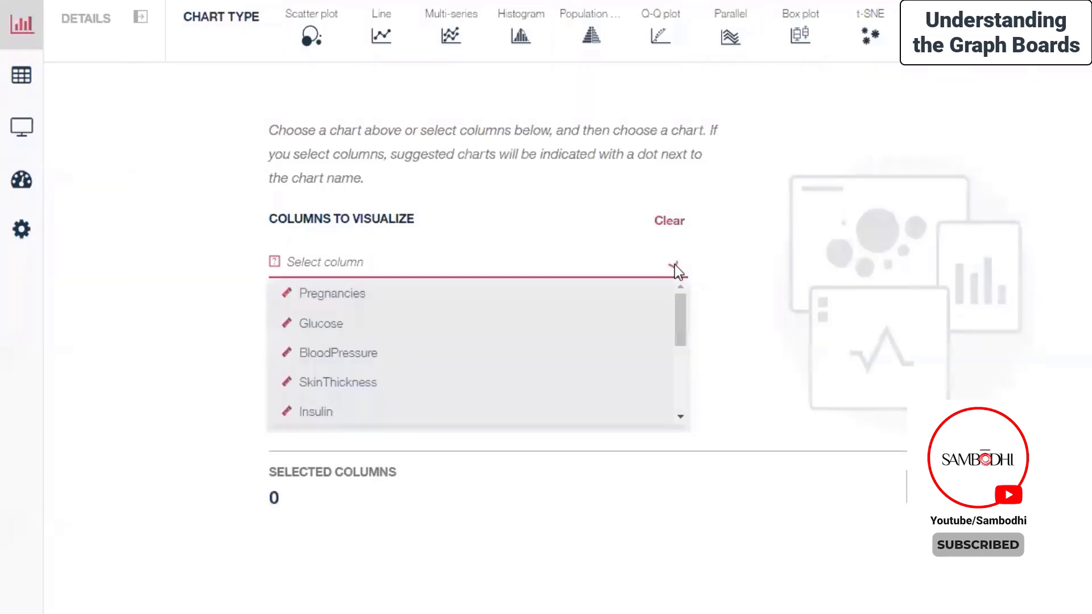
{"action": "scroll", "coordinate": [678, 345], "scroll_direction": "down", "scroll_amount": 3}
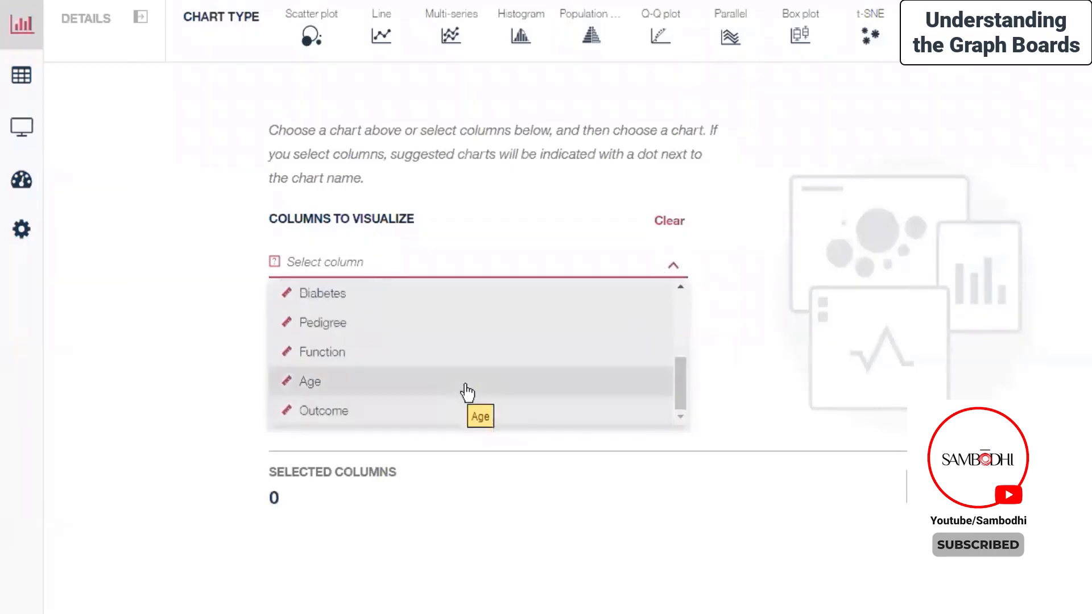
{"action": "left_click", "coordinate": [463, 387]}
{"action": "left_click", "coordinate": [345, 318]}
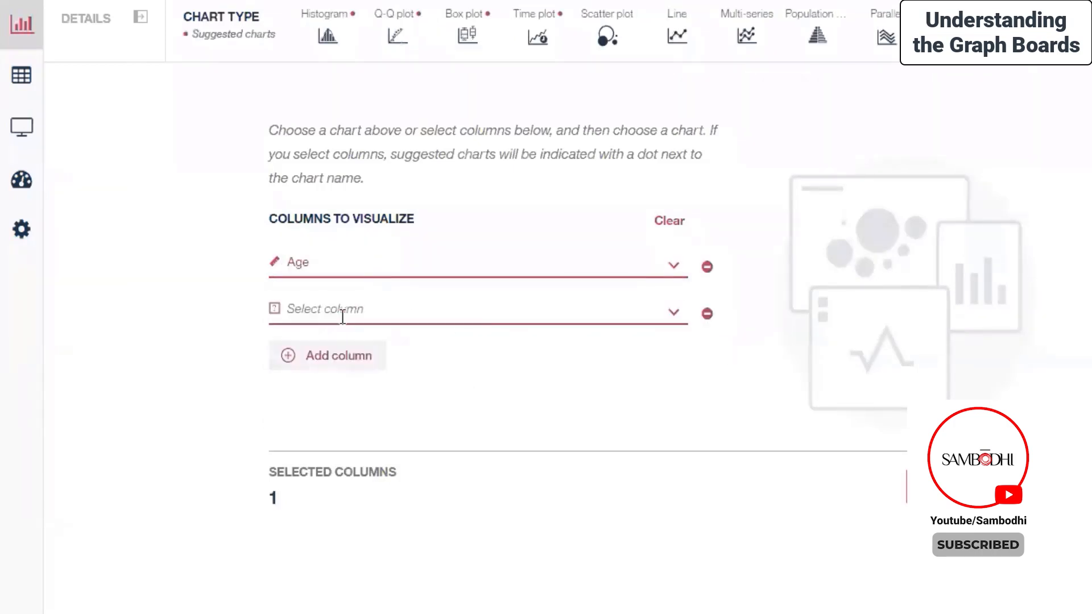
{"action": "left_click", "coordinate": [493, 315]}
{"action": "scroll", "coordinate": [477, 449], "scroll_direction": "down", "scroll_amount": 3}
{"action": "left_click", "coordinate": [373, 458]}
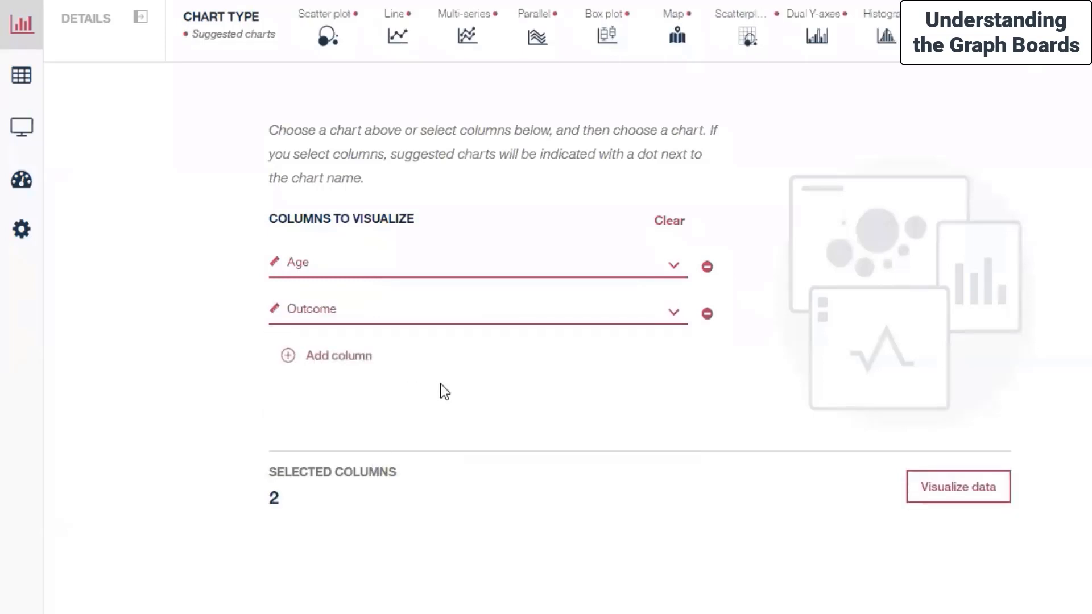
Step: Visualize the Age and Outcome columns and change the chart type to Line
{"action": "left_click", "coordinate": [930, 487]}
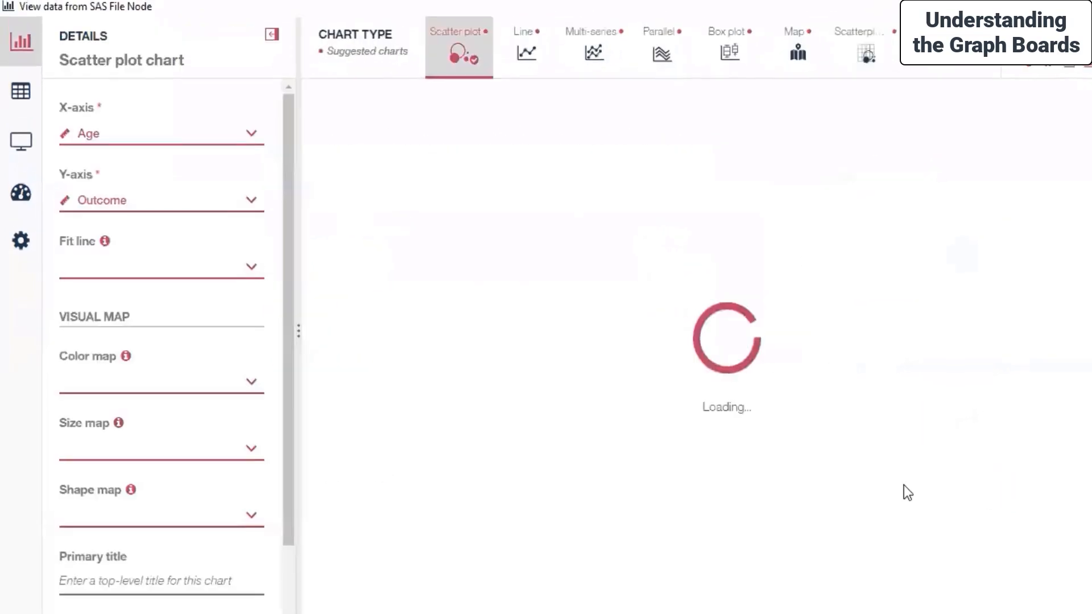
{"action": "left_click", "coordinate": [514, 57]}
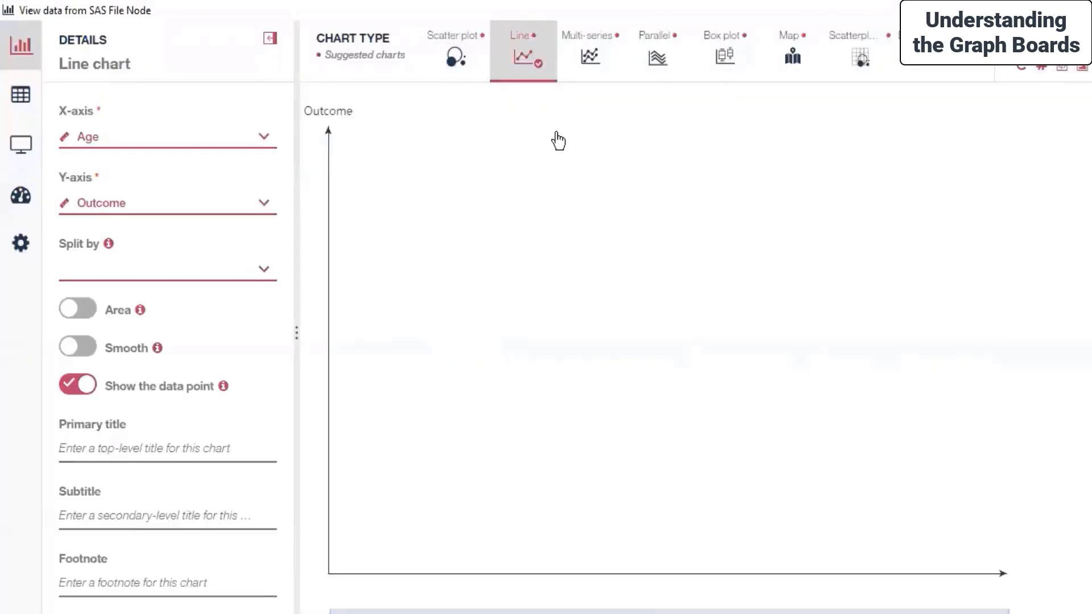
Step: Check the Age and Outcome columns throughout the spreadsheet for the data behind the line chart
{"action": "mouse_move", "coordinate": [20, 140]}
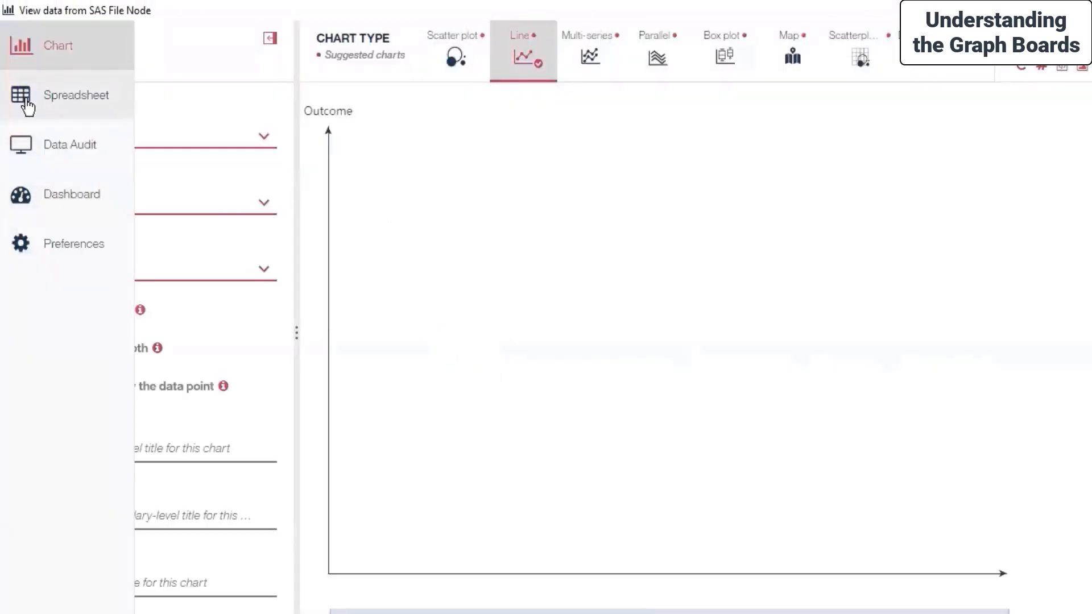
{"action": "left_click", "coordinate": [24, 98]}
{"action": "left_click", "coordinate": [606, 132]}
{"action": "left_click", "coordinate": [626, 135]}
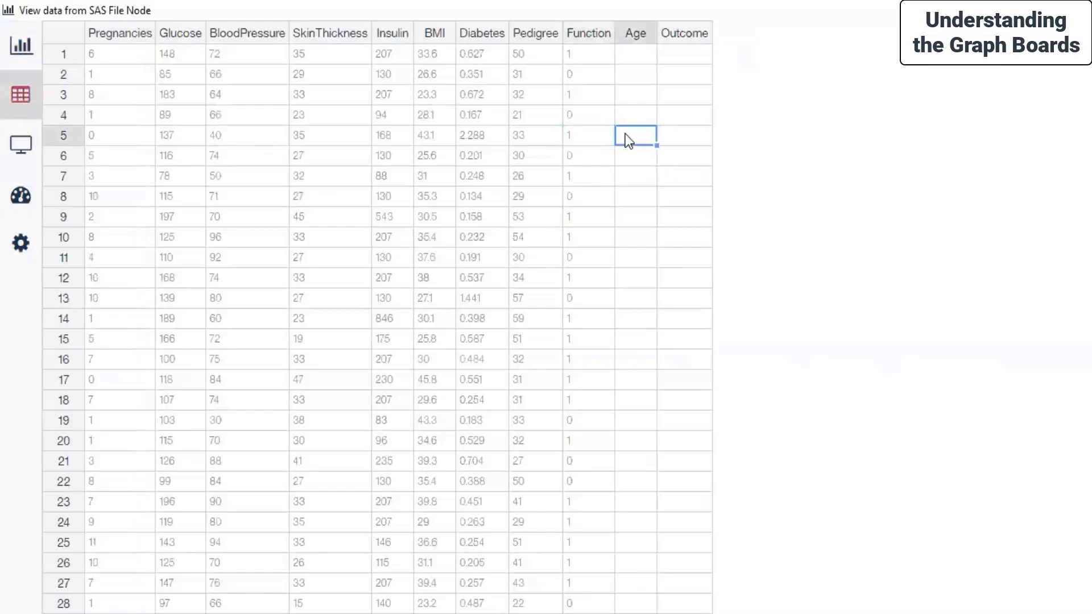
{"action": "scroll", "coordinate": [652, 176], "scroll_direction": "down", "scroll_amount": 12}
{"action": "scroll", "coordinate": [701, 284], "scroll_direction": "down", "scroll_amount": 13}
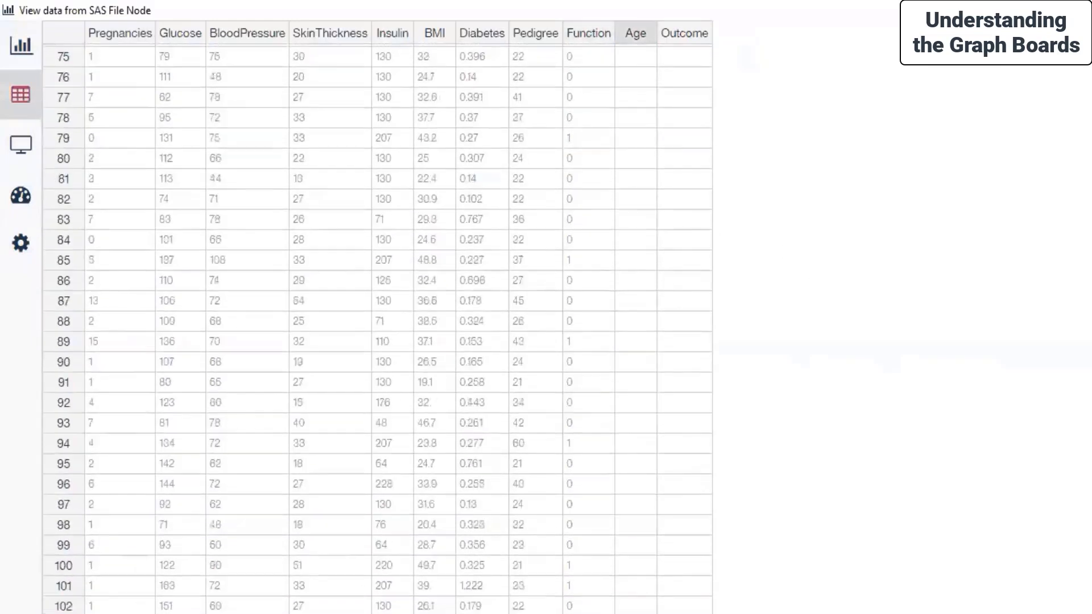
{"action": "scroll", "coordinate": [377, 329], "scroll_direction": "down", "scroll_amount": 20}
{"action": "scroll", "coordinate": [377, 329], "scroll_direction": "up", "scroll_amount": 20}
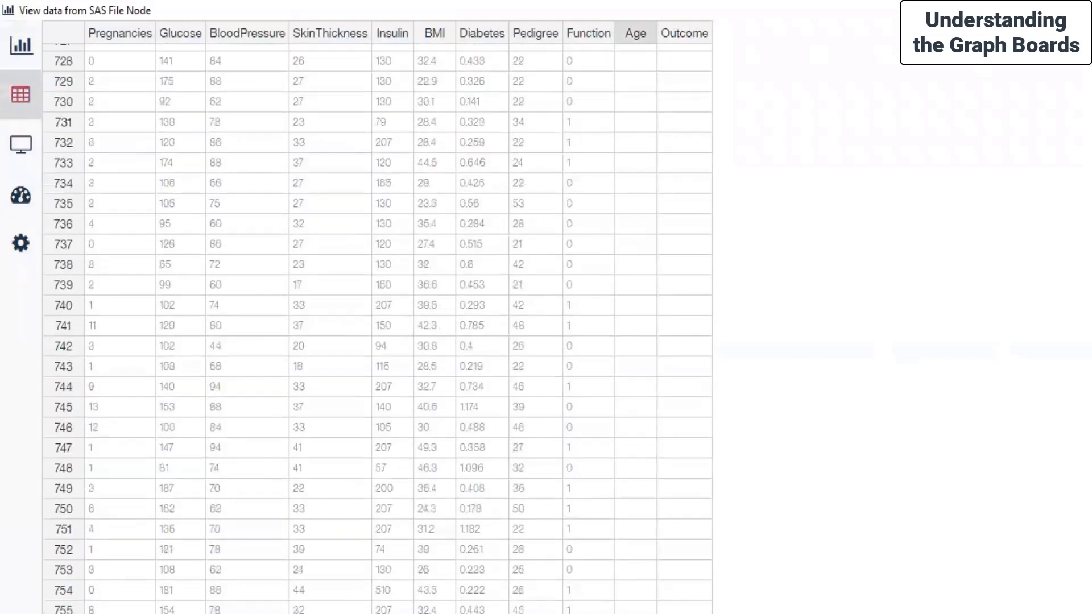
{"action": "scroll", "coordinate": [377, 329], "scroll_direction": "up", "scroll_amount": 20}
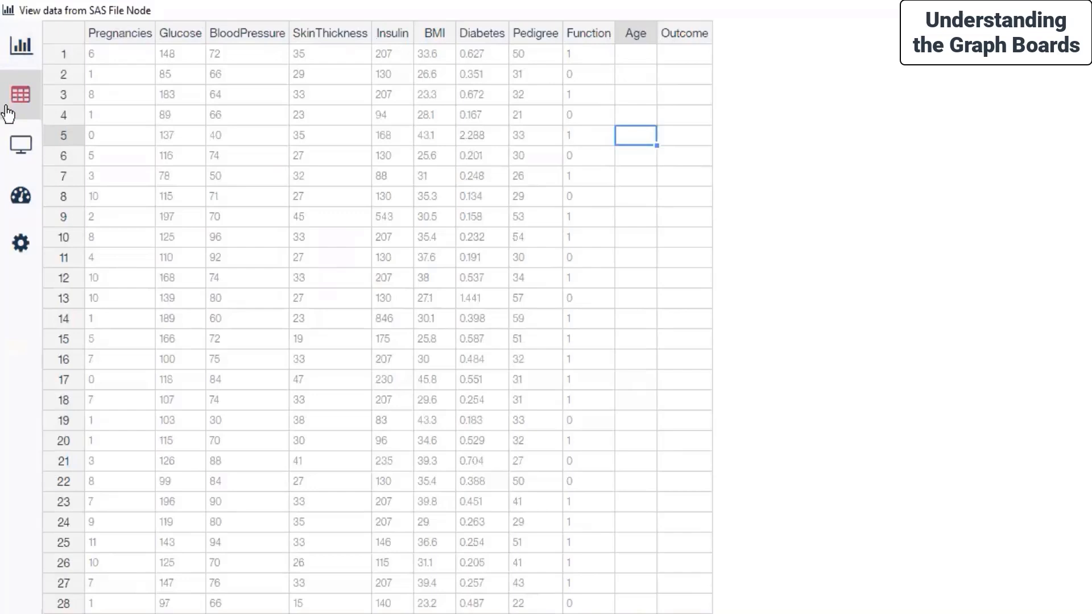
Step: Switch the Age and Outcome chart to a scatter plot and display the full list of chart types
{"action": "left_click", "coordinate": [35, 51]}
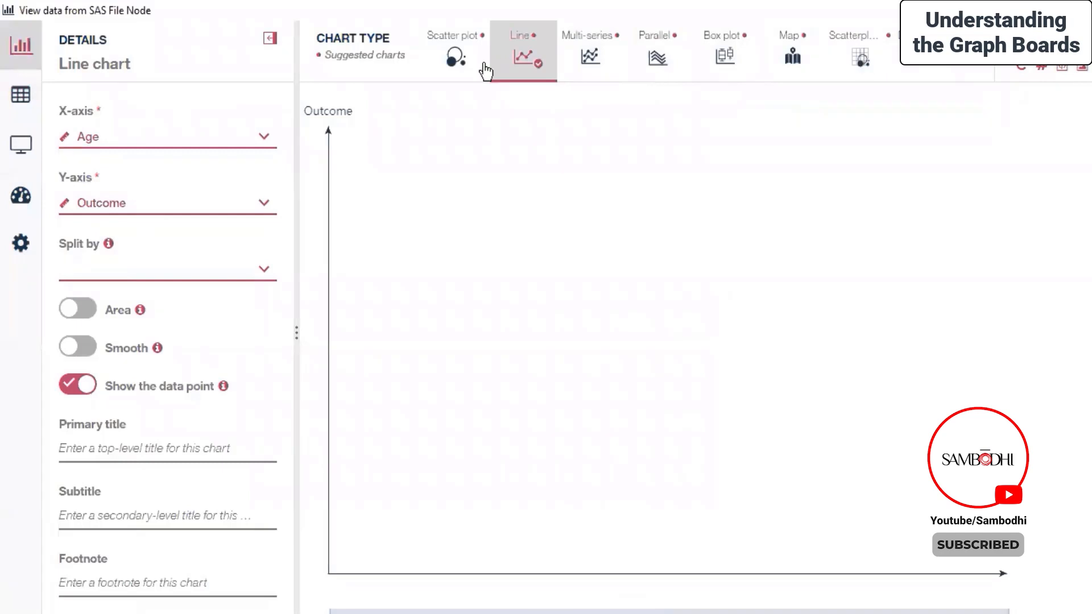
{"action": "left_click", "coordinate": [454, 59]}
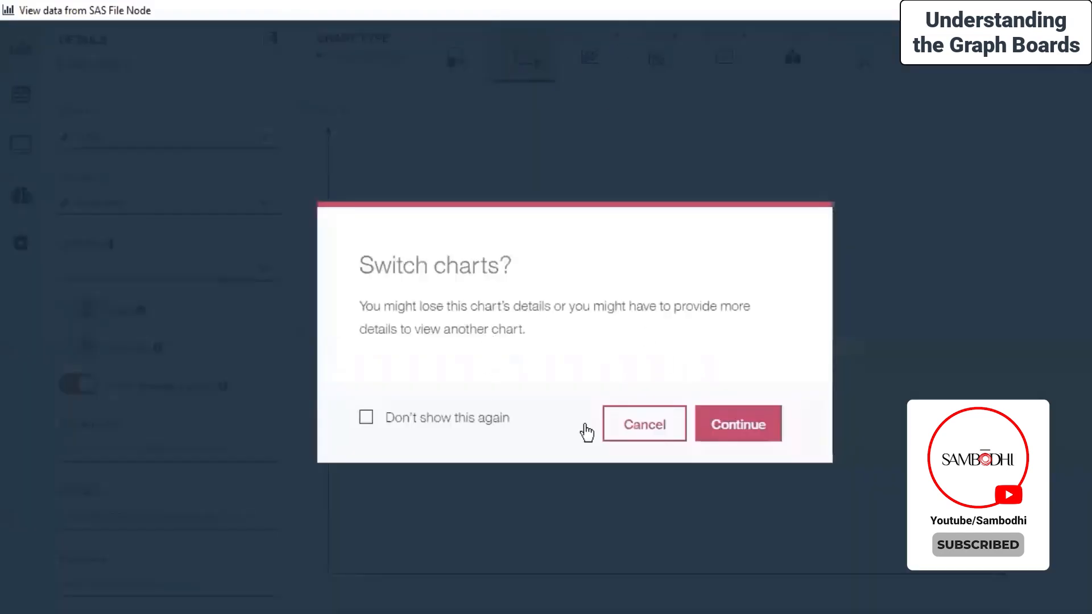
{"action": "left_click", "coordinate": [766, 425]}
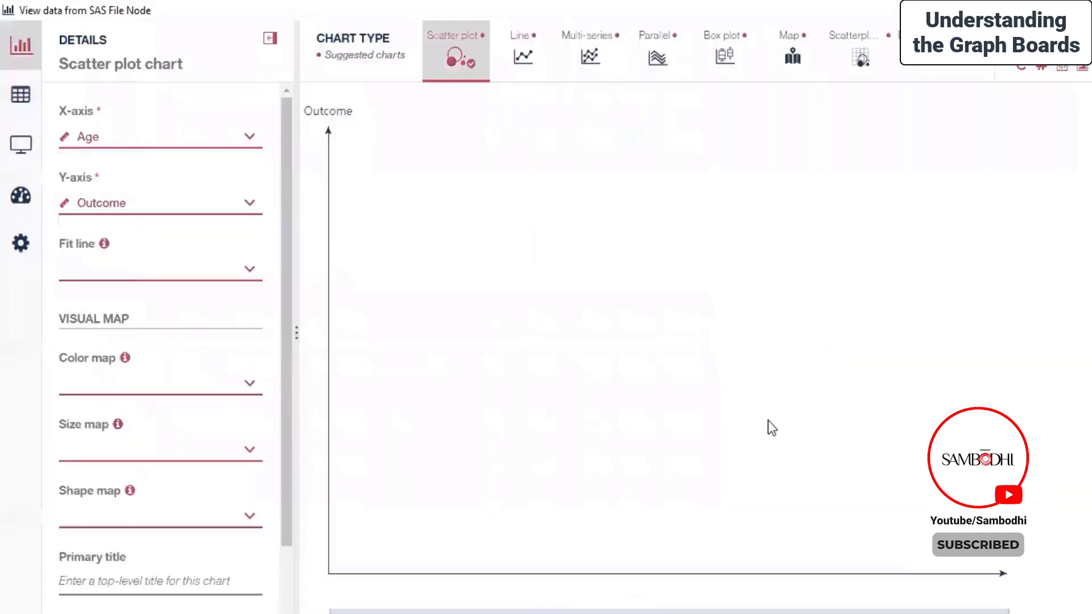
{"action": "left_click", "coordinate": [839, 60]}
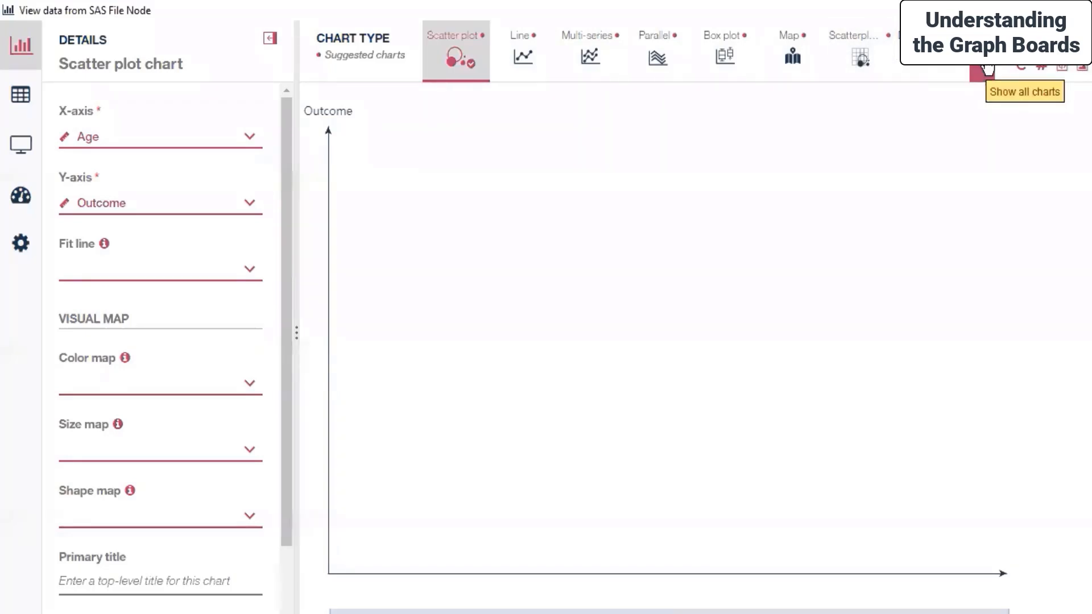
{"action": "left_click", "coordinate": [988, 68]}
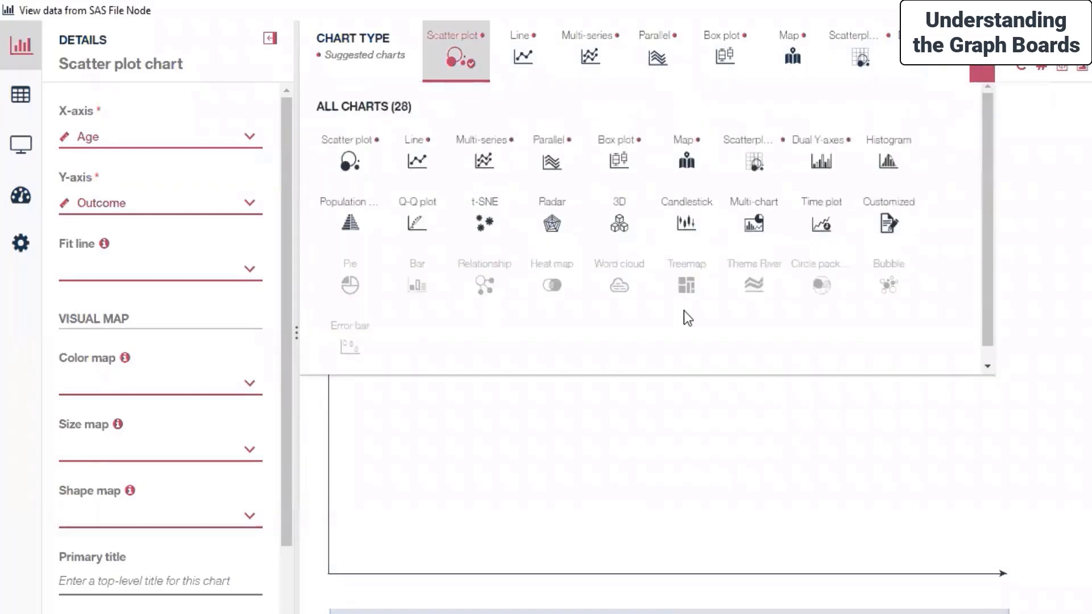
Step: Look through the full list of available chart types and close it to return to the scatter plot
{"action": "scroll", "coordinate": [624, 220], "scroll_direction": "down", "scroll_amount": 1}
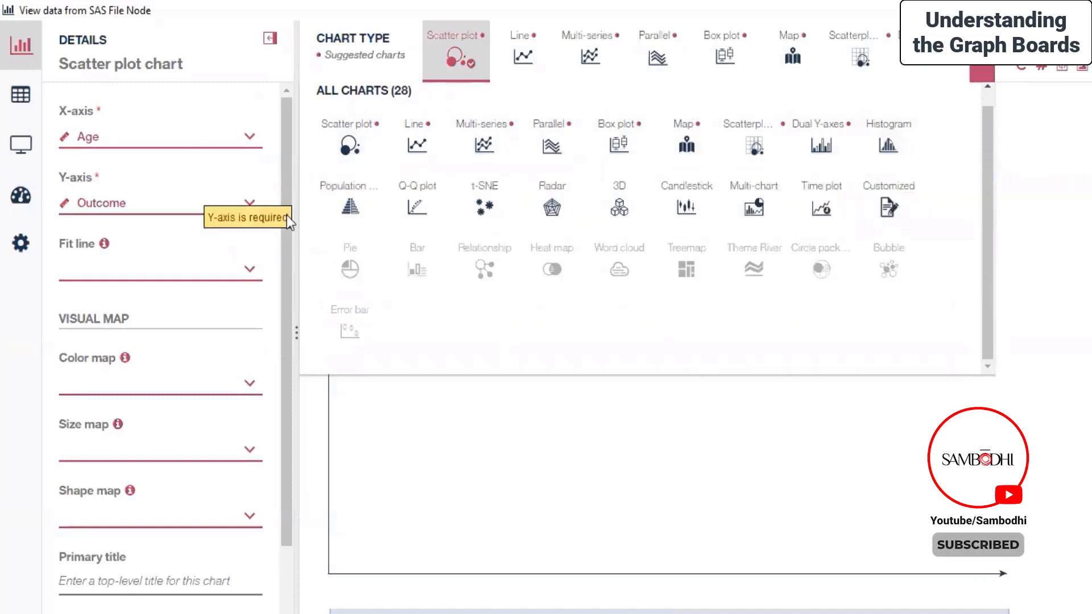
{"action": "left_click", "coordinate": [405, 265]}
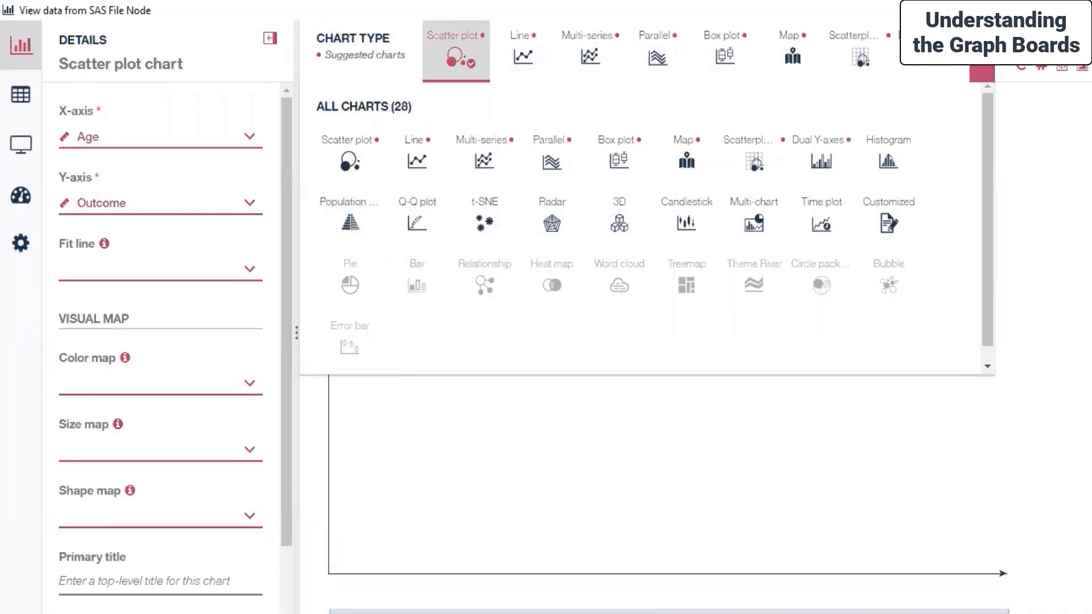
{"action": "left_click", "coordinate": [982, 72]}
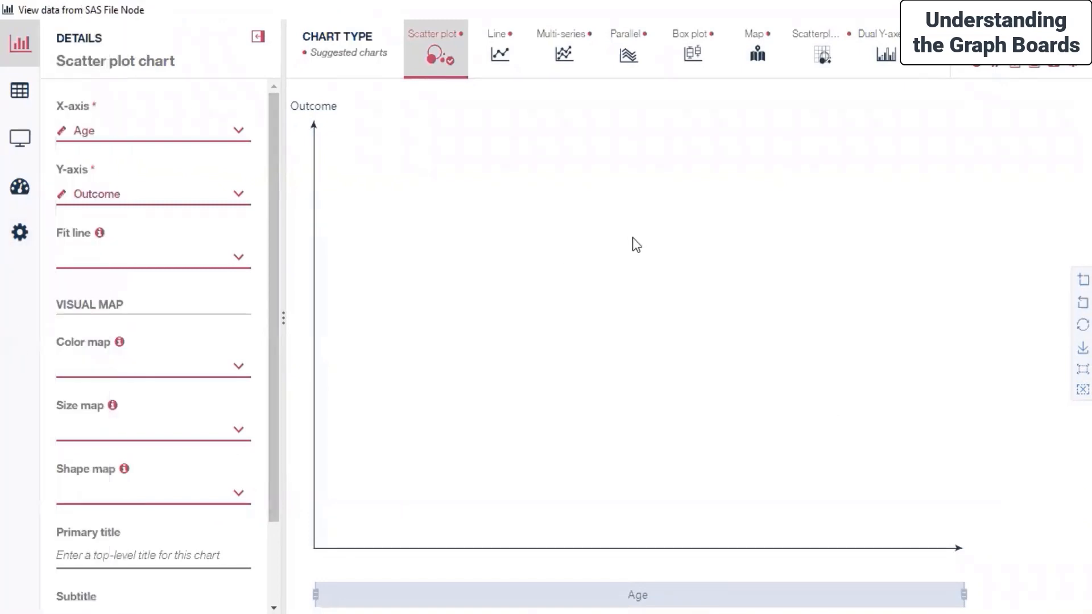
Step: Review the data audit statistics for all fields and display the Quality results for outliers, extremes and completeness
{"action": "mouse_move", "coordinate": [28, 43]}
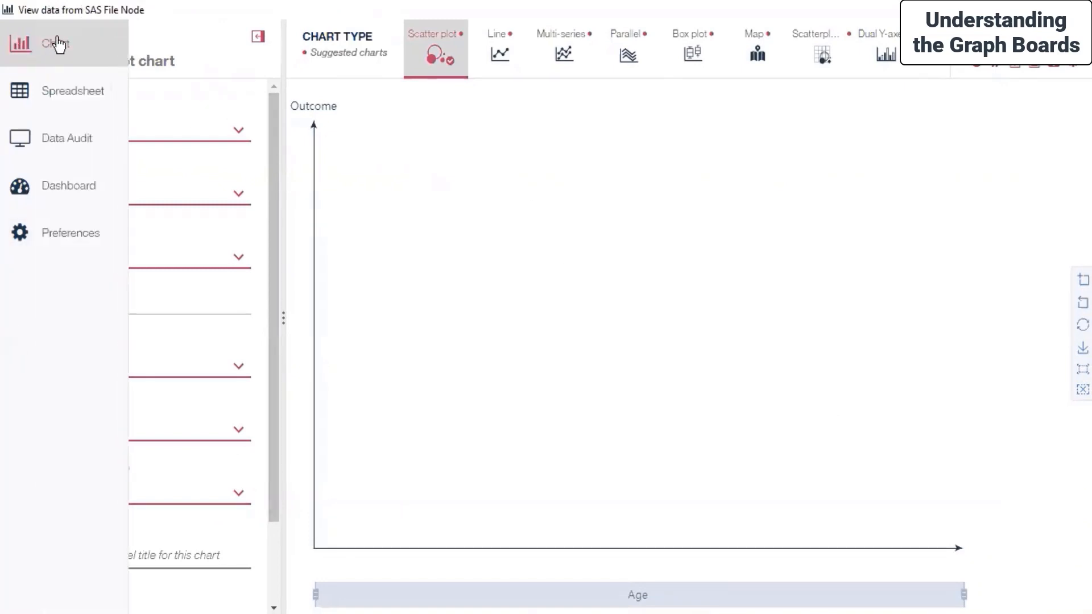
{"action": "left_click", "coordinate": [58, 142]}
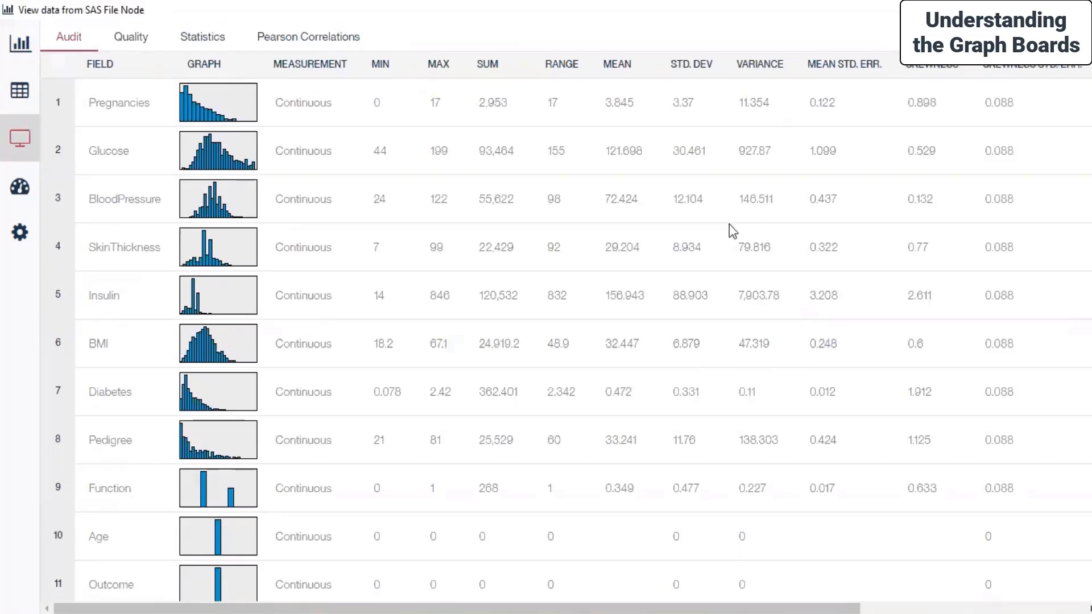
{"action": "scroll", "coordinate": [729, 224], "scroll_direction": "down", "scroll_amount": 1}
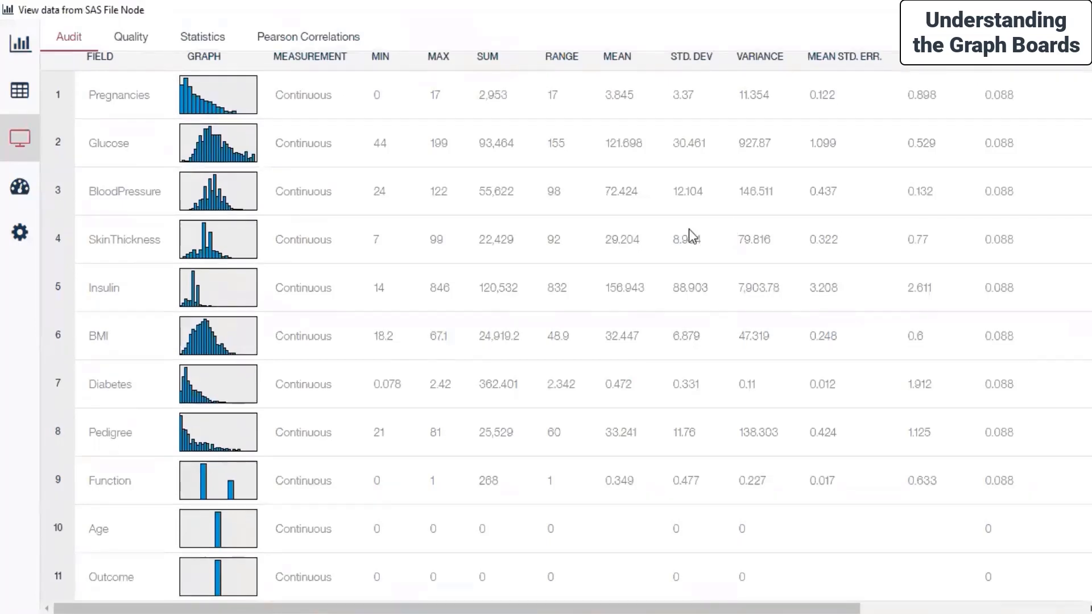
{"action": "scroll", "coordinate": [688, 228], "scroll_direction": "up", "scroll_amount": 1}
{"action": "mouse_move", "coordinate": [22, 187]}
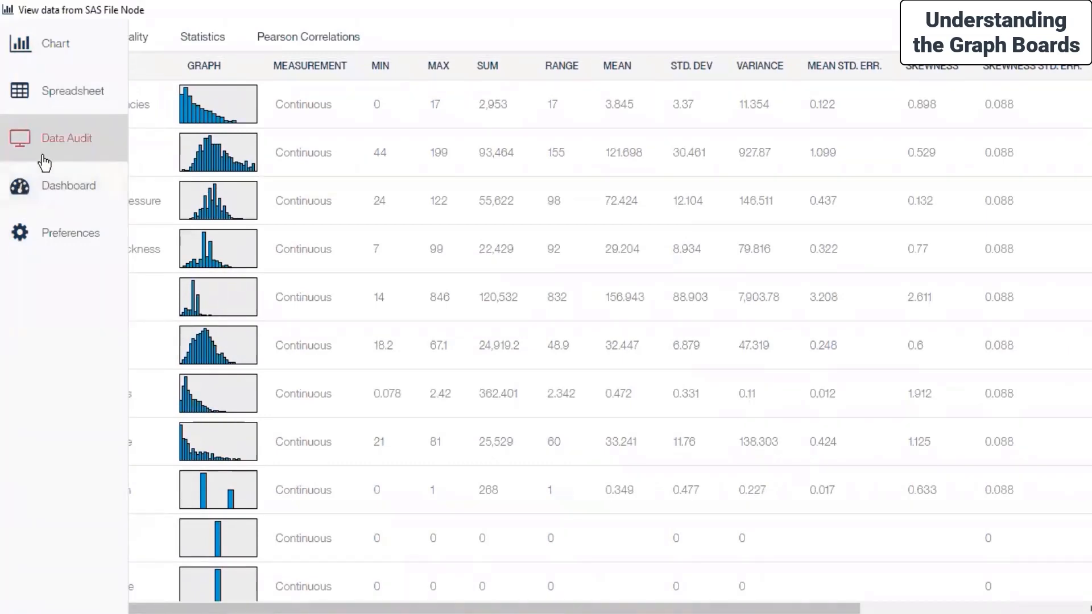
{"action": "left_click", "coordinate": [123, 41]}
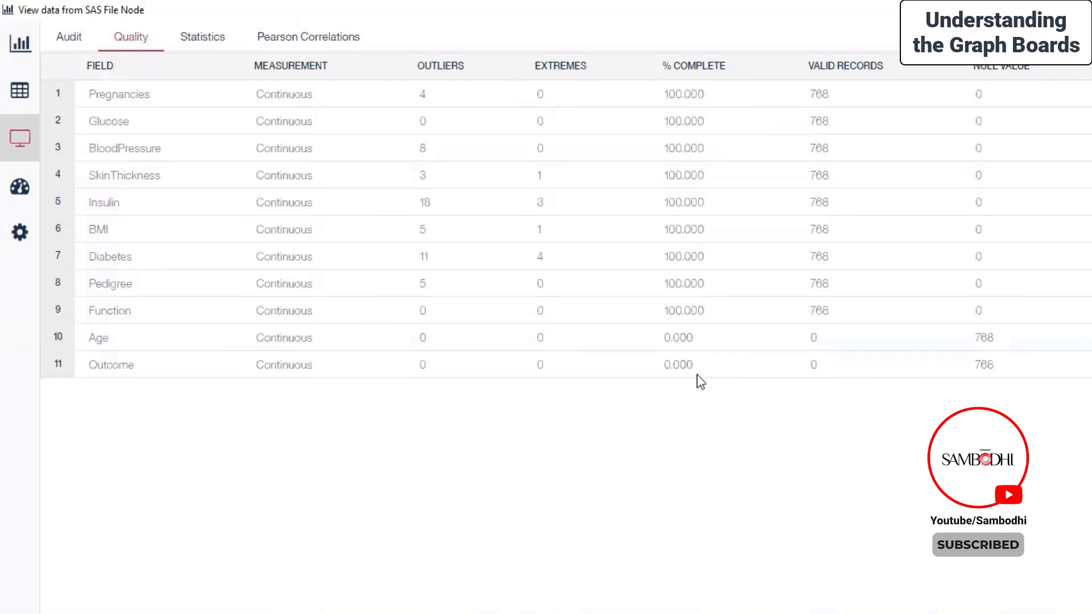
Step: Open the dashboard view, preview the two-row template and return to the blank template
{"action": "left_click", "coordinate": [7, 174]}
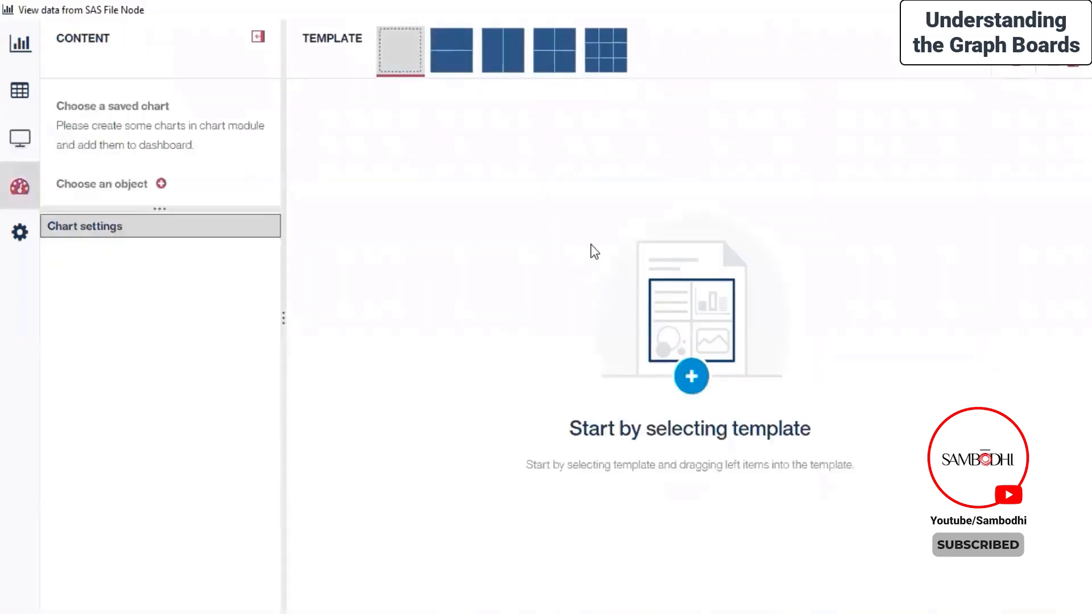
{"action": "left_click", "coordinate": [465, 61]}
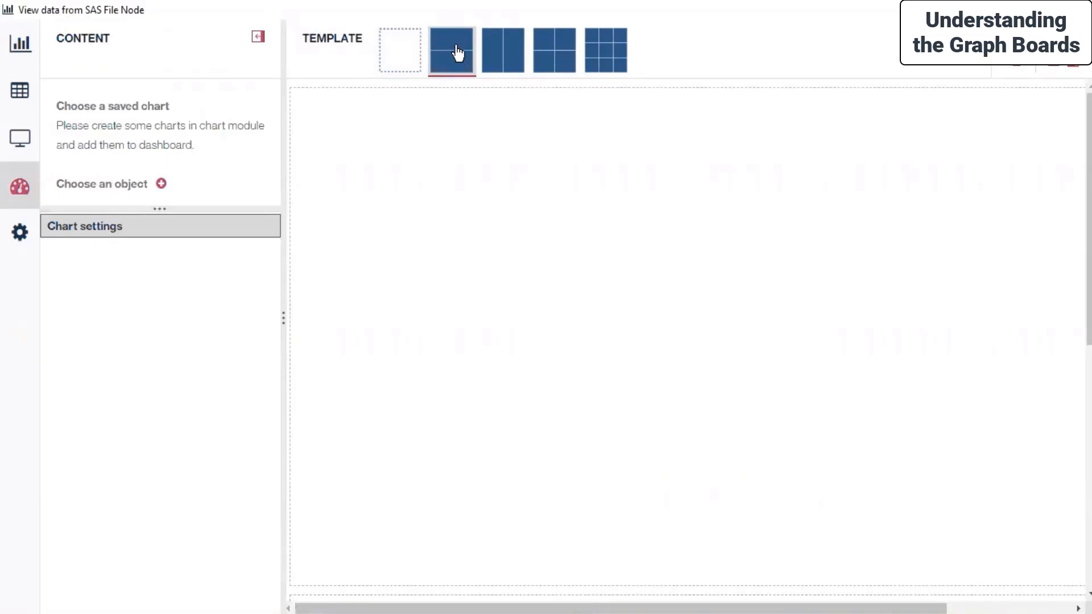
{"action": "left_click", "coordinate": [390, 54]}
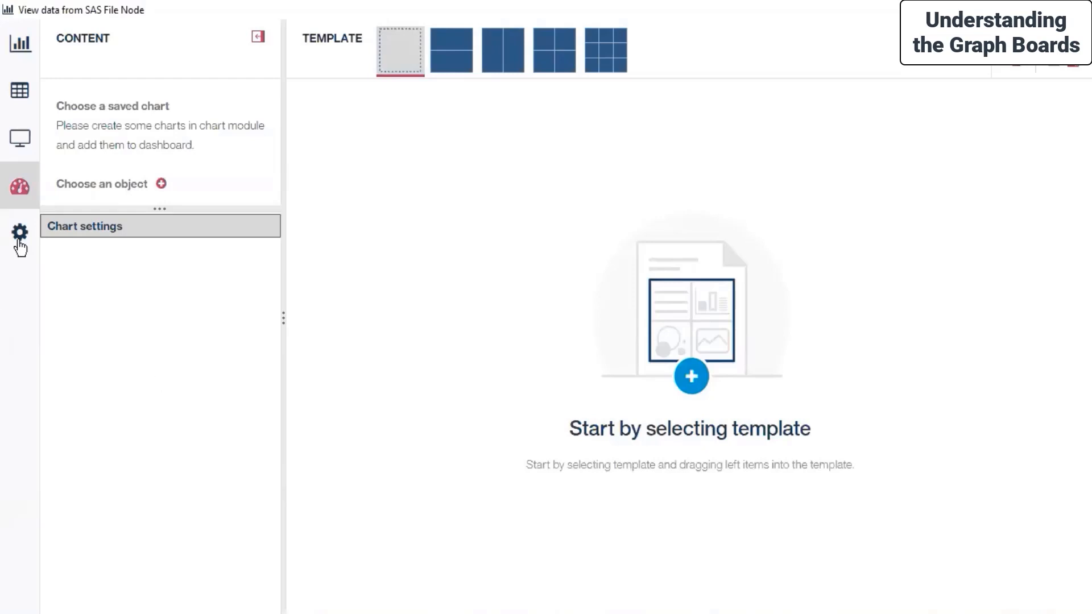
Step: Look through the interface languages in the preferences and set the UI skin to Carbon
{"action": "left_click", "coordinate": [21, 243]}
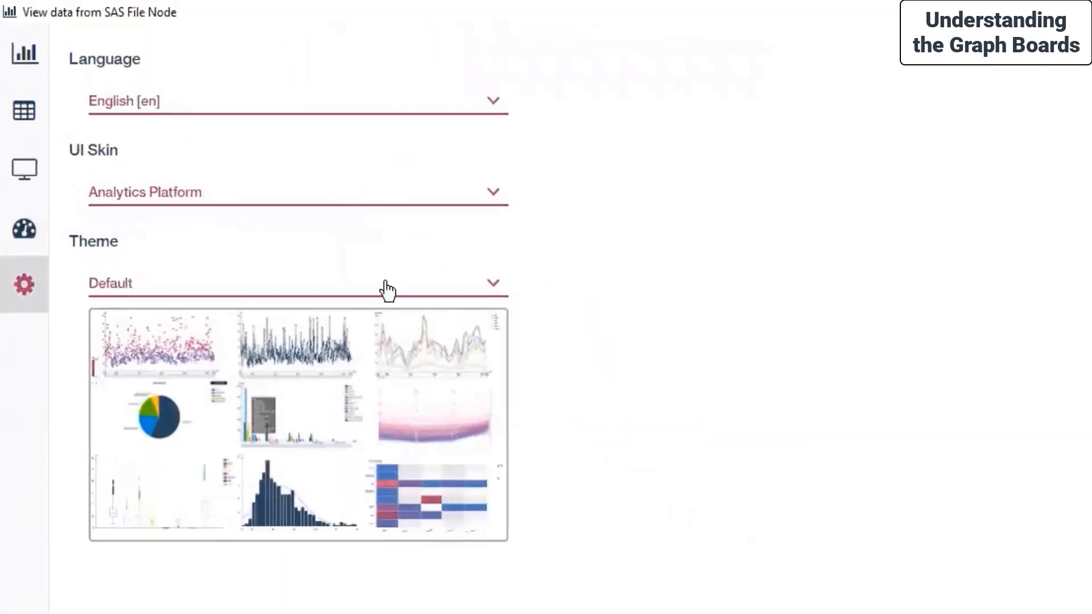
{"action": "left_click", "coordinate": [494, 101]}
{"action": "scroll", "coordinate": [378, 168], "scroll_direction": "down", "scroll_amount": 5}
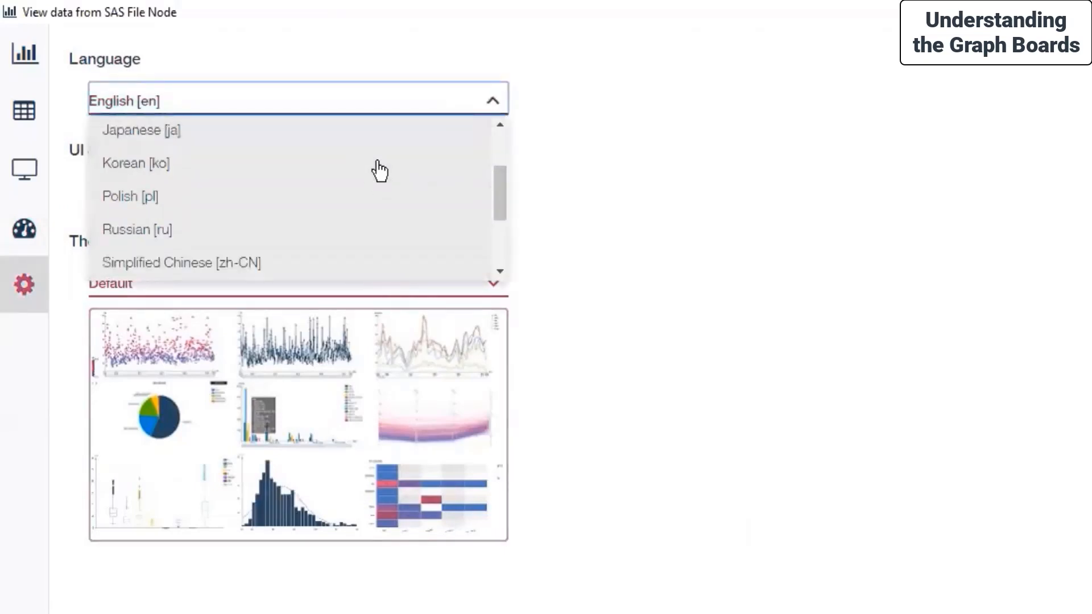
{"action": "scroll", "coordinate": [377, 171], "scroll_direction": "up", "scroll_amount": 5}
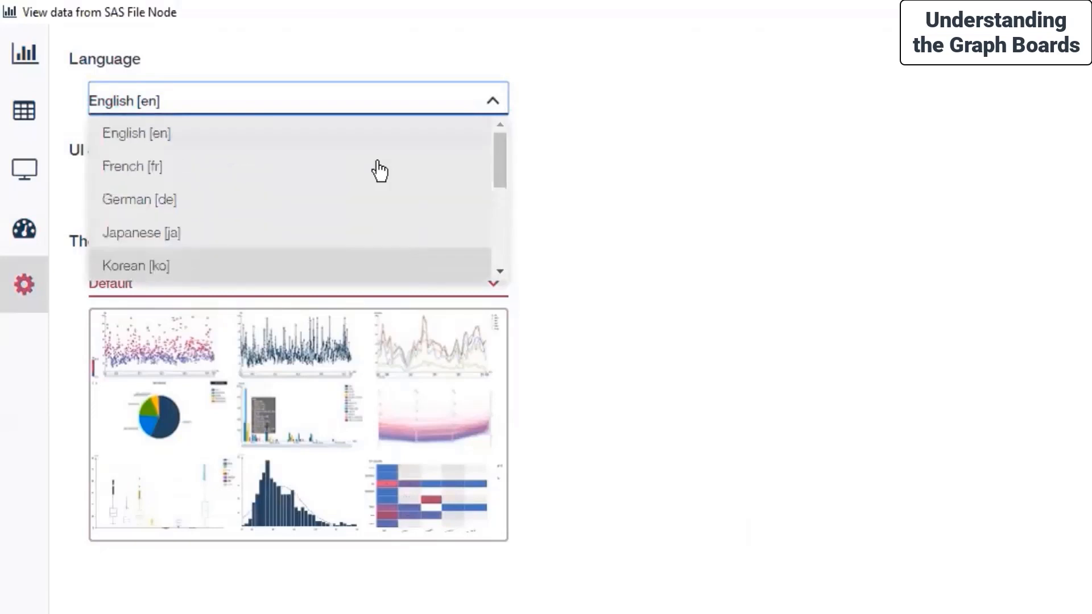
{"action": "left_click", "coordinate": [699, 219]}
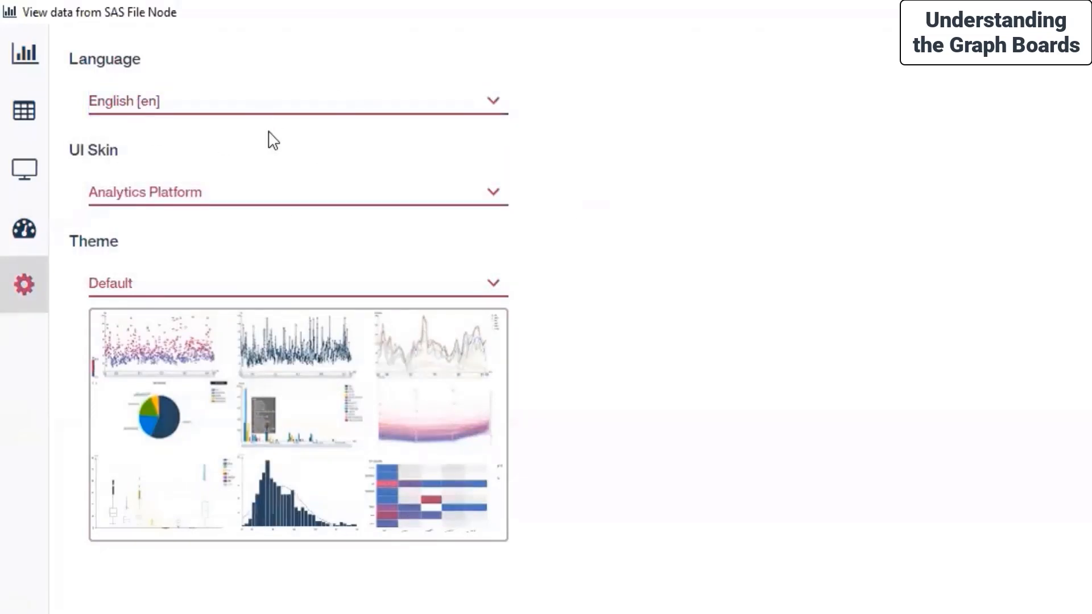
{"action": "left_click", "coordinate": [327, 208]}
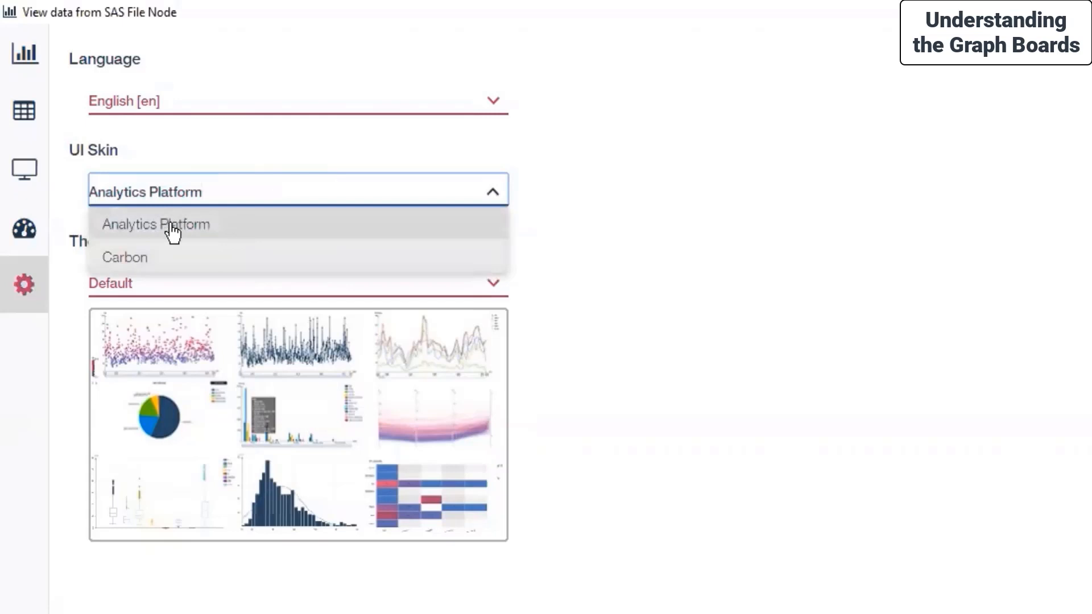
{"action": "left_click", "coordinate": [161, 267]}
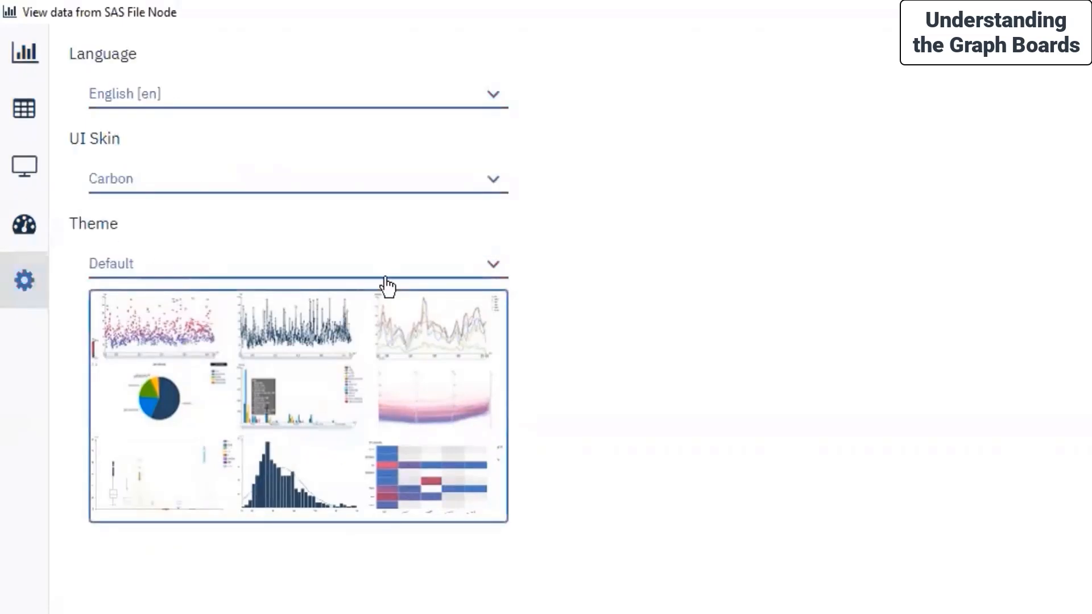
Step: Preview the chart themes by applying Dark, Vivid and Gray one after another
{"action": "left_click", "coordinate": [435, 272]}
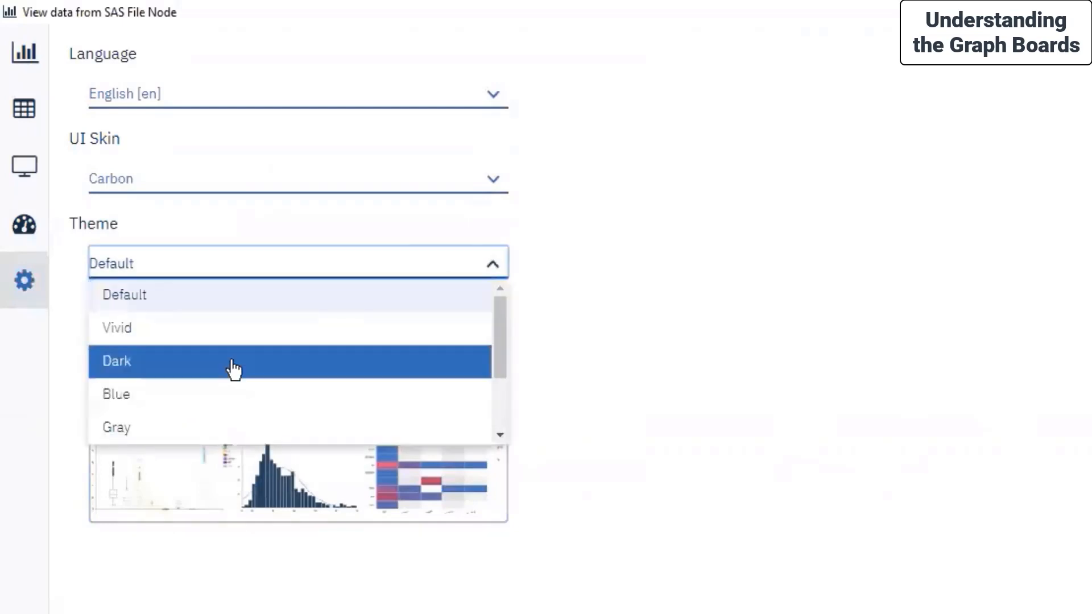
{"action": "left_click", "coordinate": [234, 370]}
{"action": "left_click", "coordinate": [400, 274]}
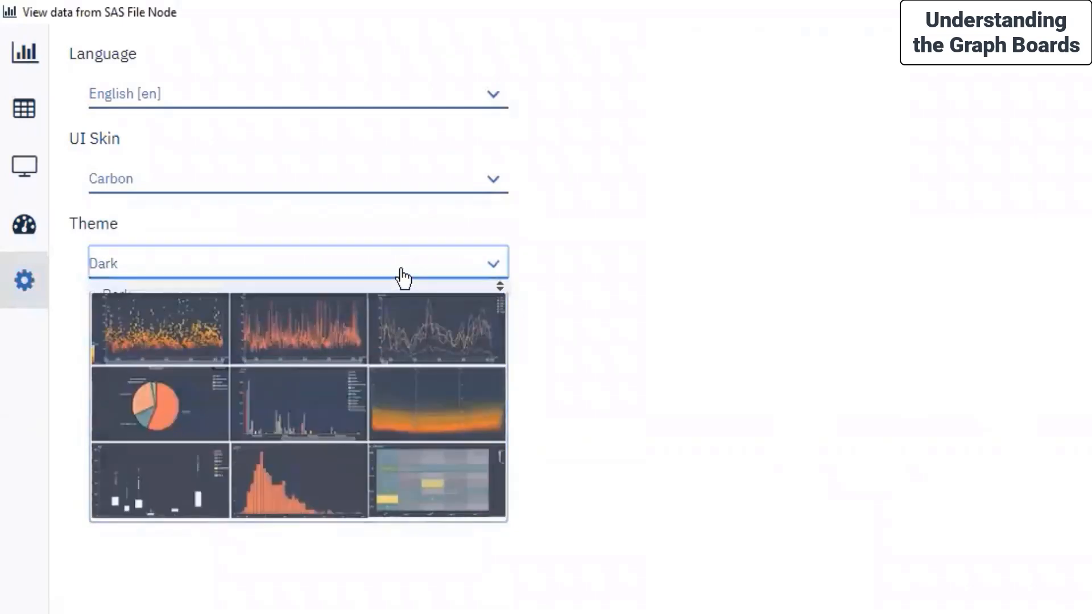
{"action": "scroll", "coordinate": [309, 323], "scroll_direction": "up", "scroll_amount": 1}
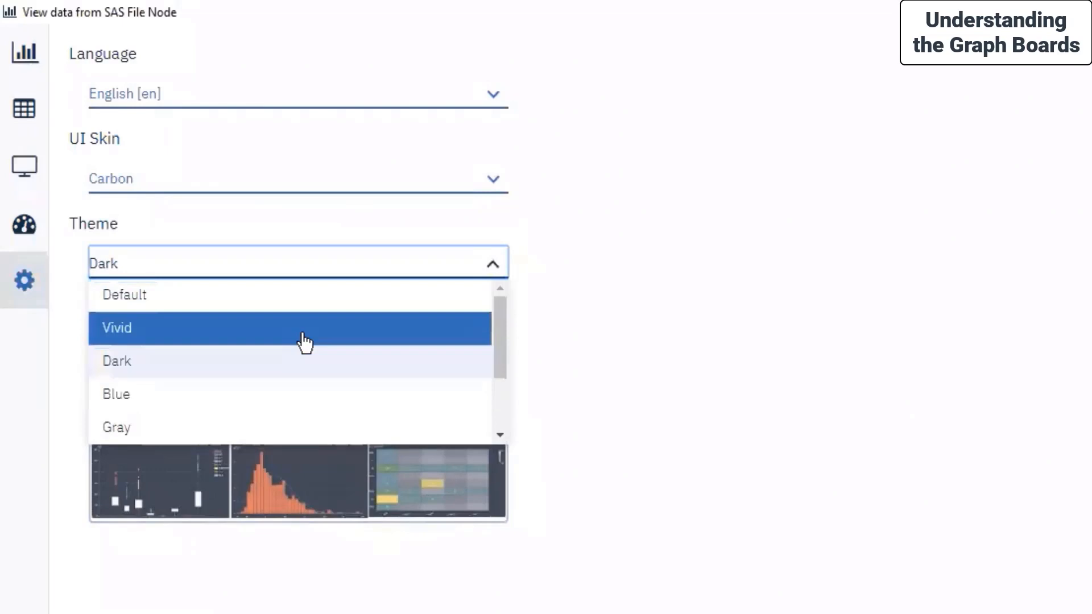
{"action": "left_click", "coordinate": [307, 329]}
{"action": "left_click", "coordinate": [440, 276]}
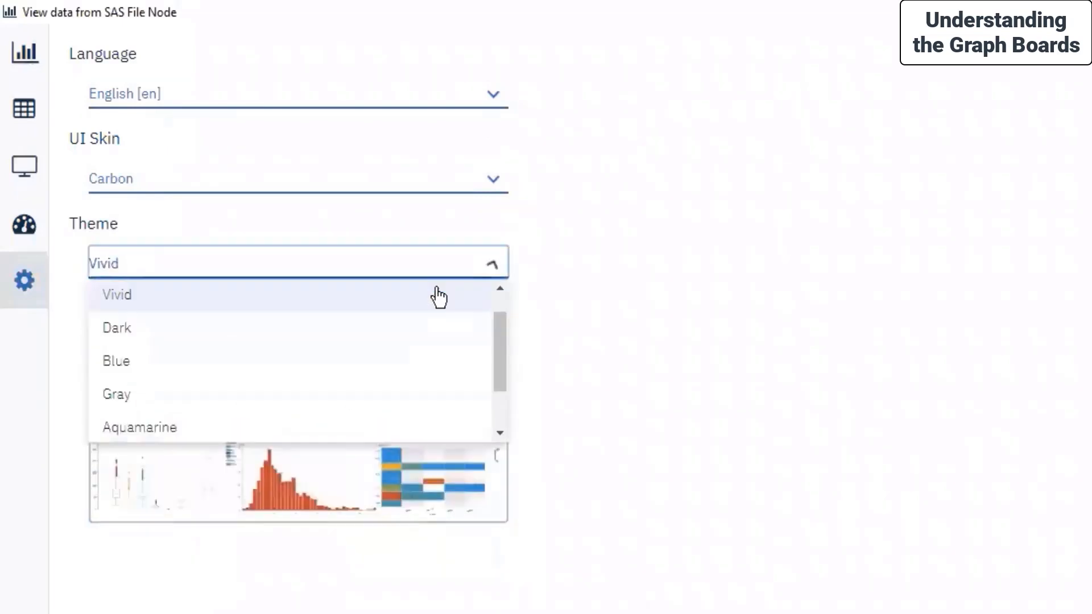
{"action": "scroll", "coordinate": [381, 409], "scroll_direction": "down", "scroll_amount": 1}
{"action": "left_click", "coordinate": [330, 349]}
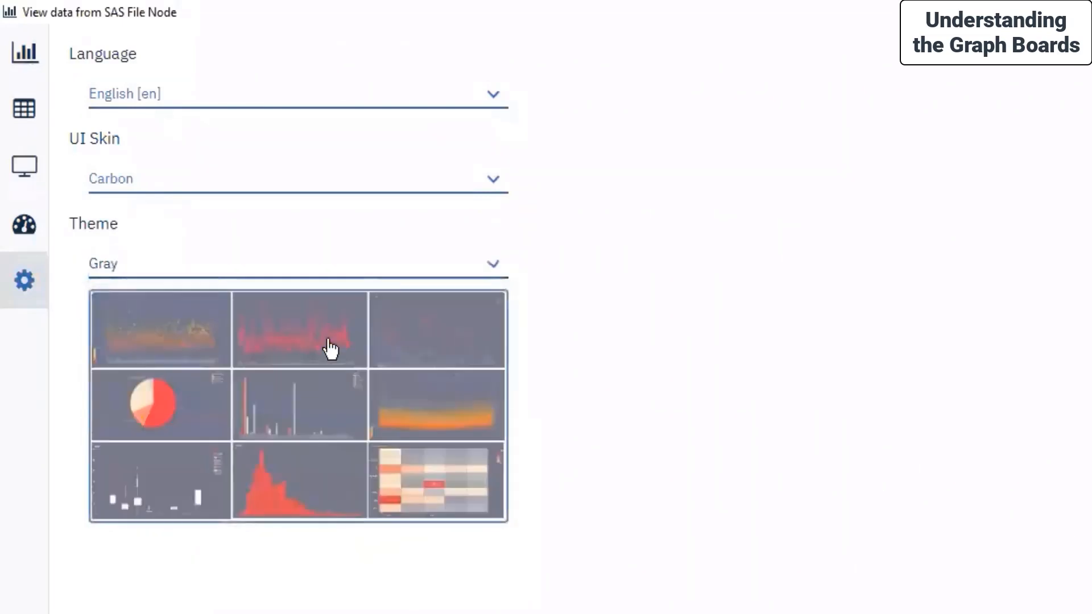
Step: Try the Aquamarine and Black and White chart themes and set the theme to Green
{"action": "left_click", "coordinate": [329, 271]}
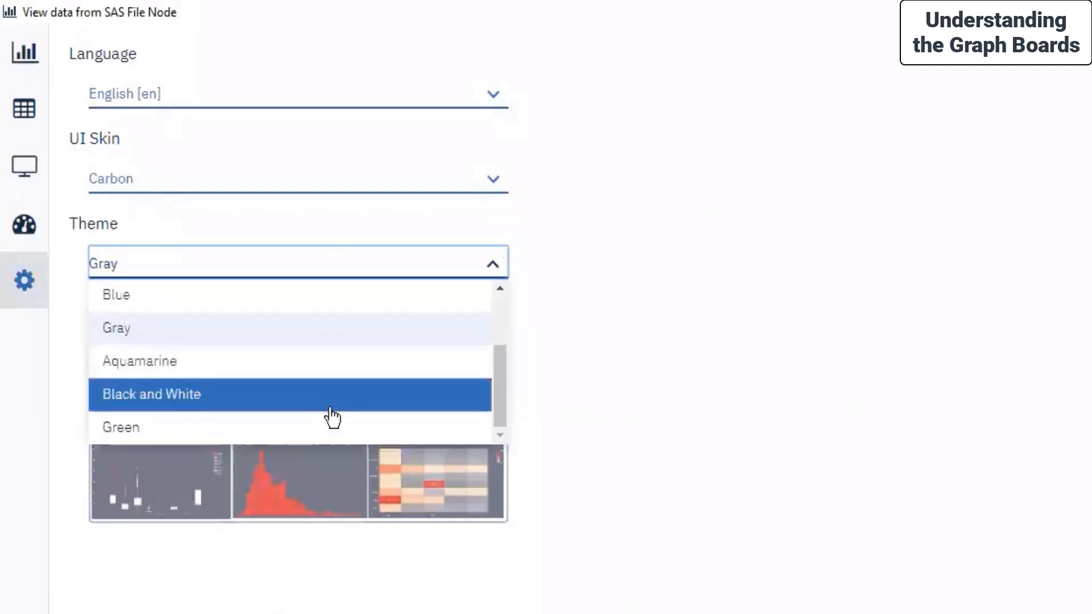
{"action": "left_click", "coordinate": [316, 369]}
{"action": "left_click", "coordinate": [334, 275]}
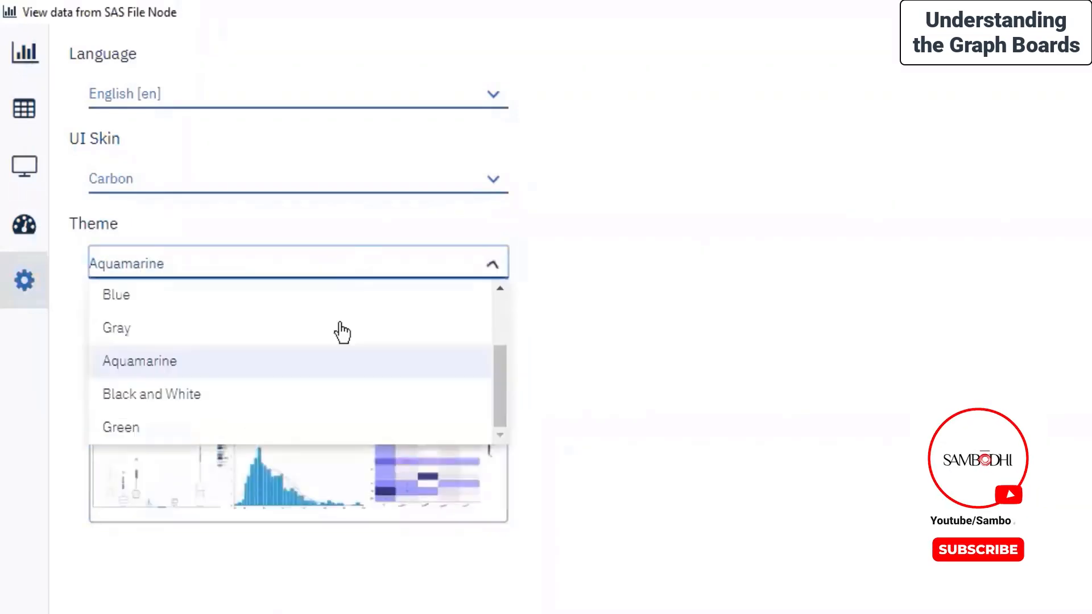
{"action": "left_click", "coordinate": [341, 408]}
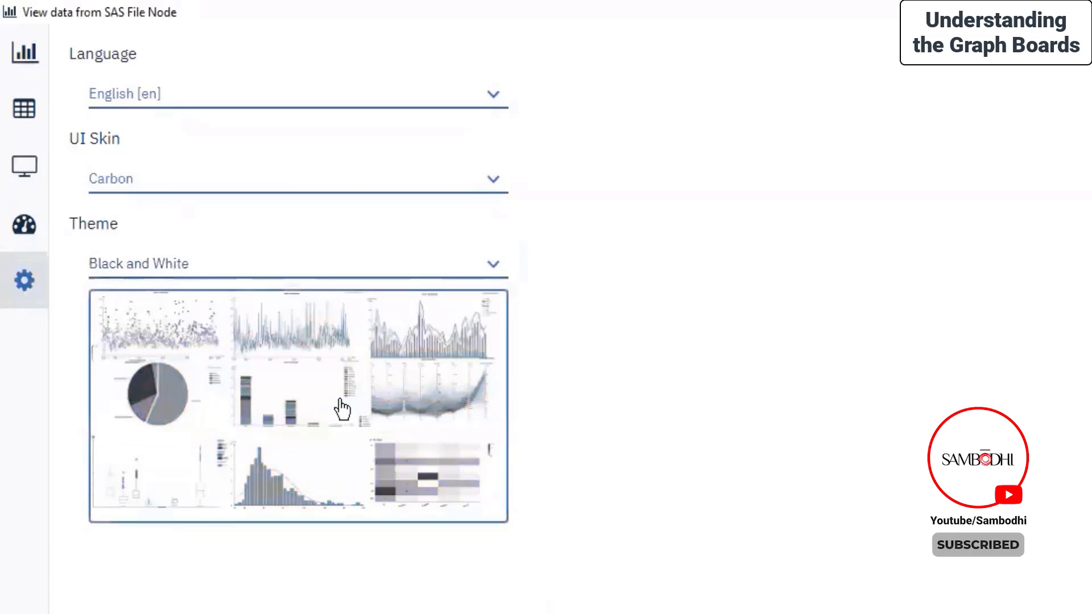
{"action": "left_click", "coordinate": [357, 277]}
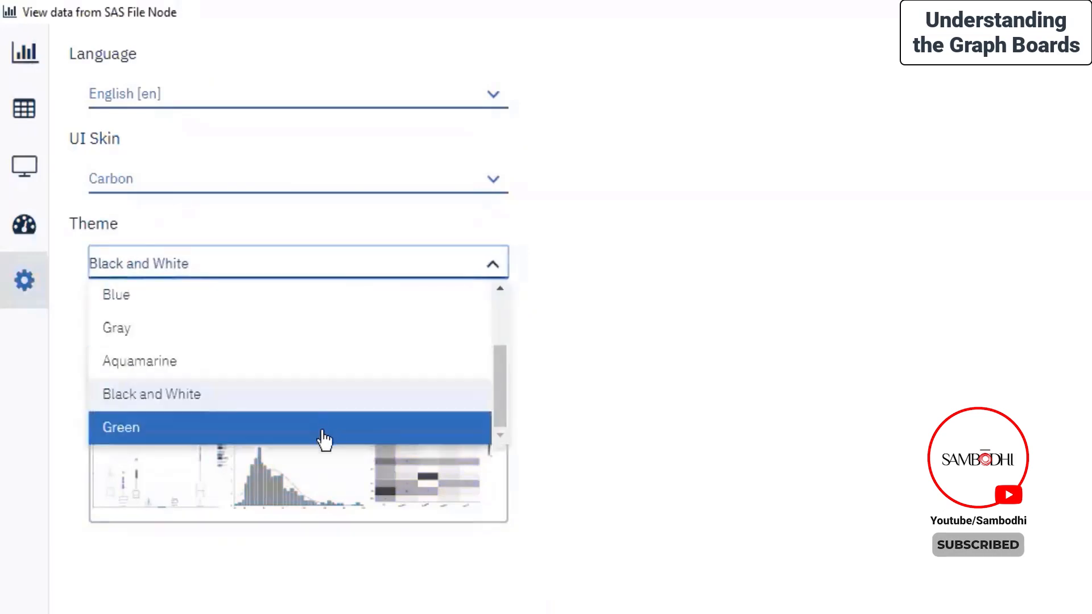
{"action": "left_click", "coordinate": [324, 435]}
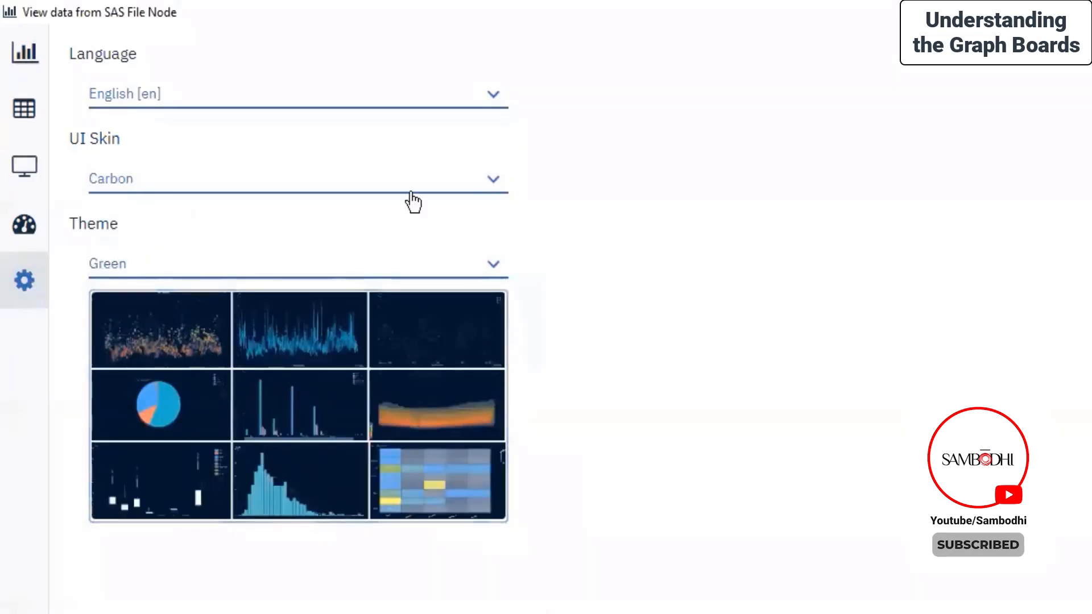